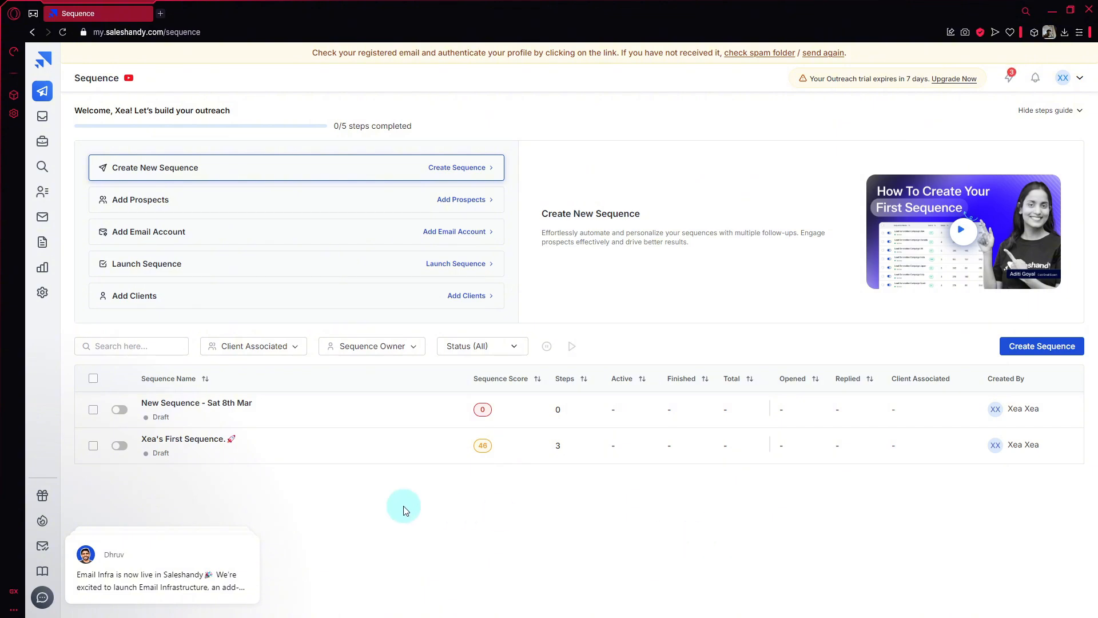
Review the existing three-step sequence and the content of its Step 1 email, and return to the sequence list
click(212, 439)
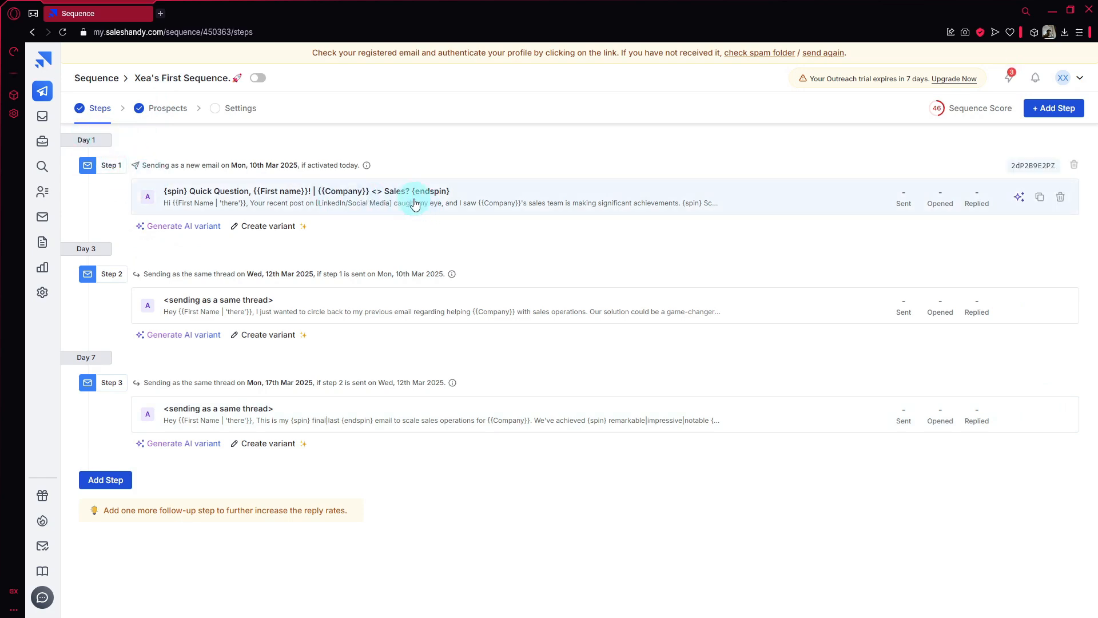
click(389, 204)
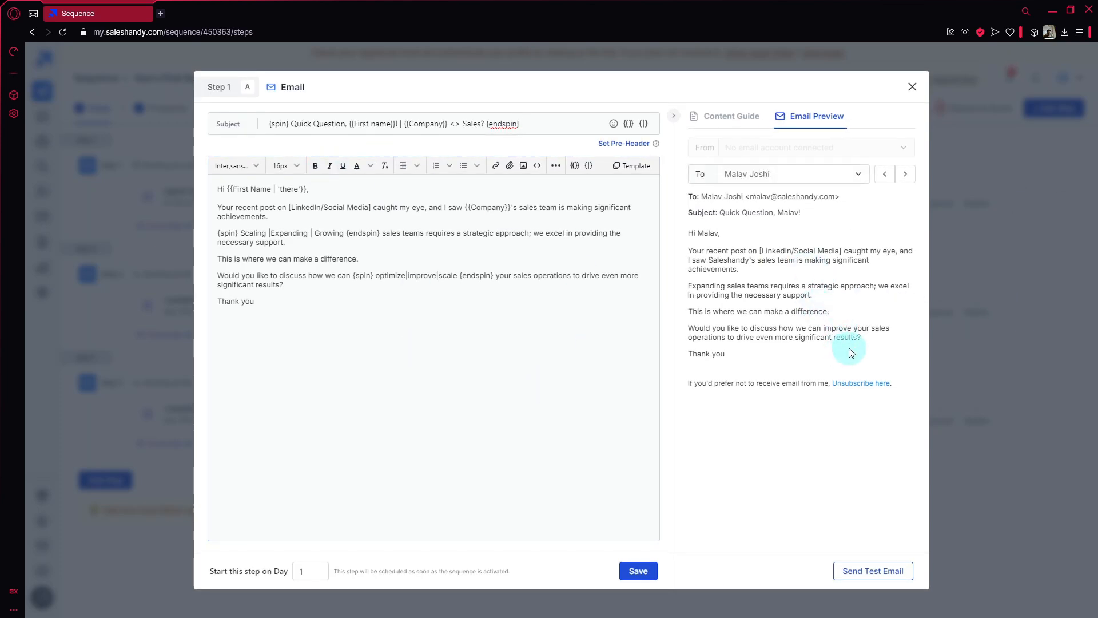
click(912, 86)
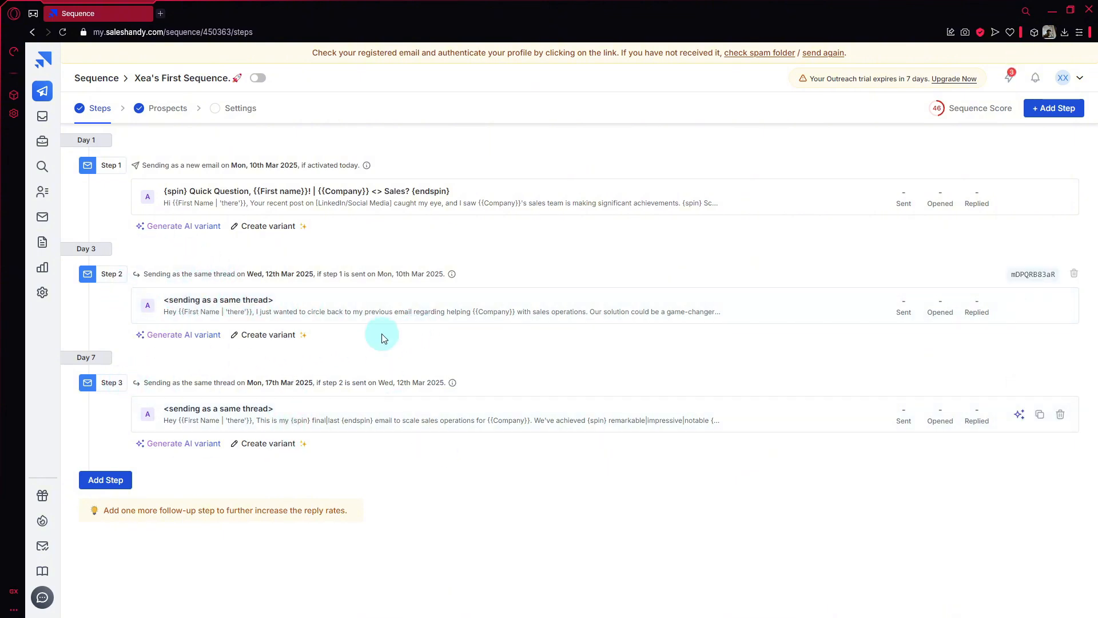
click(139, 78)
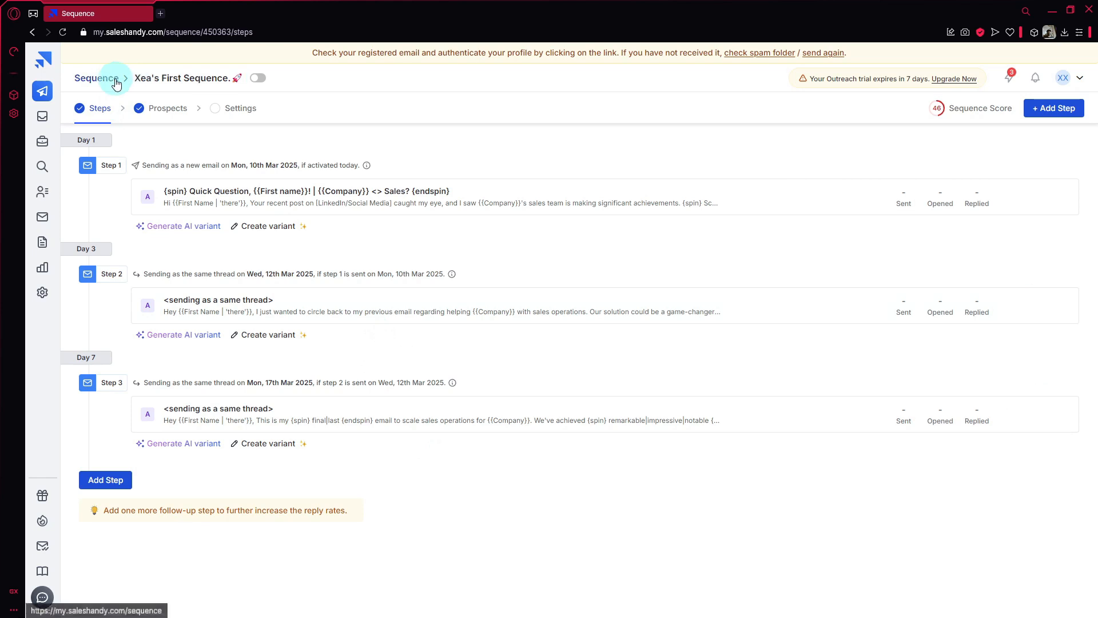
click(95, 78)
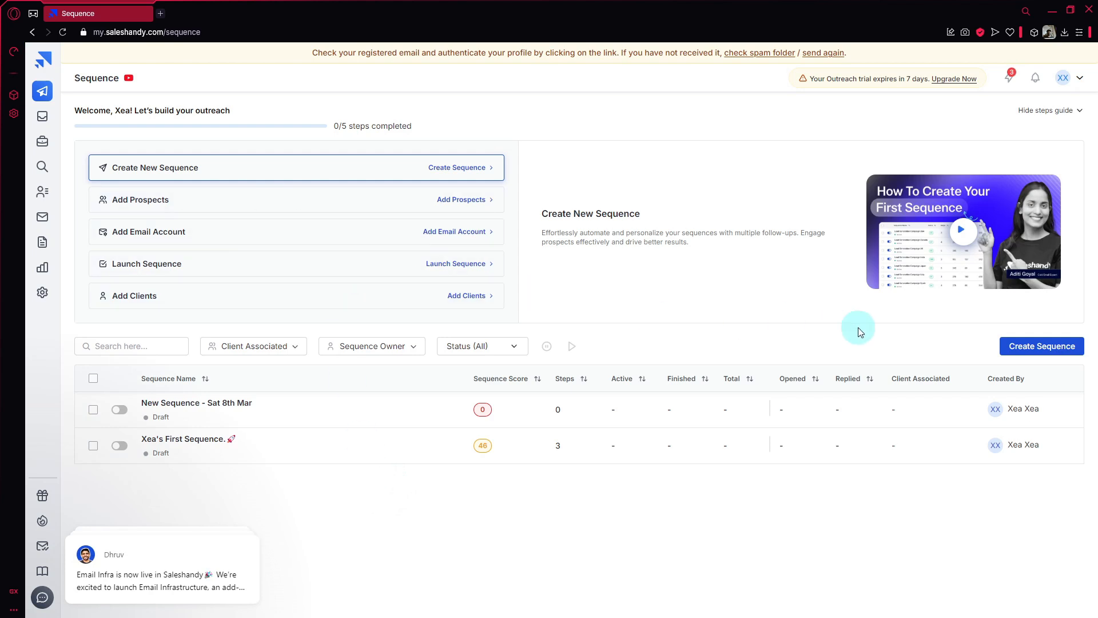
Create a new sequence and save its first email step with the subject "Step 1" and the body "Email Content"
click(1013, 347)
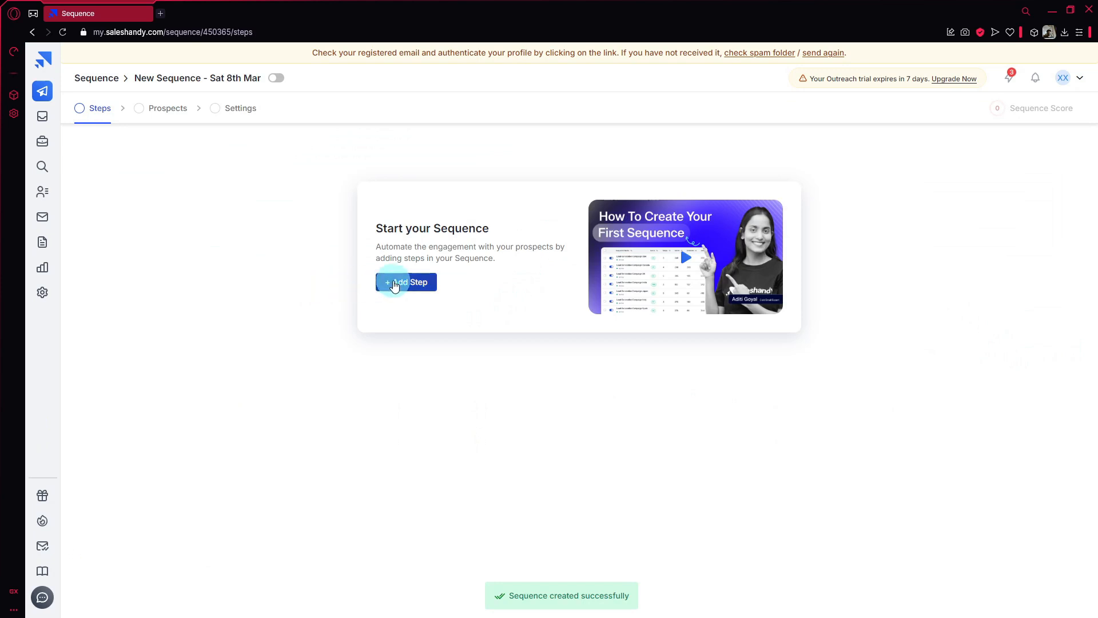
click(394, 283)
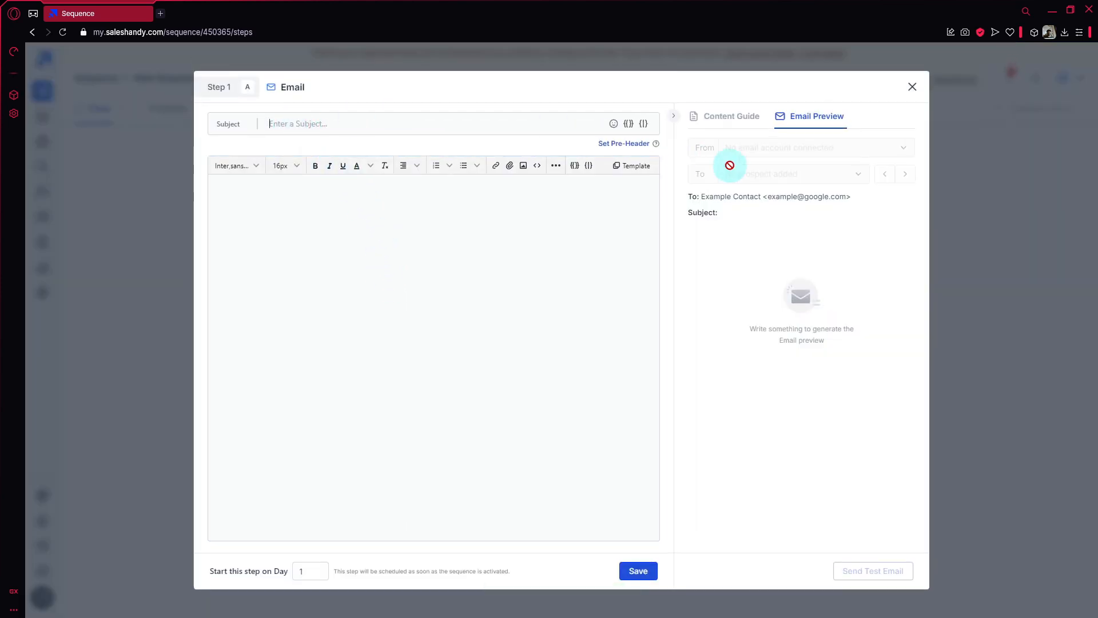
click(494, 287)
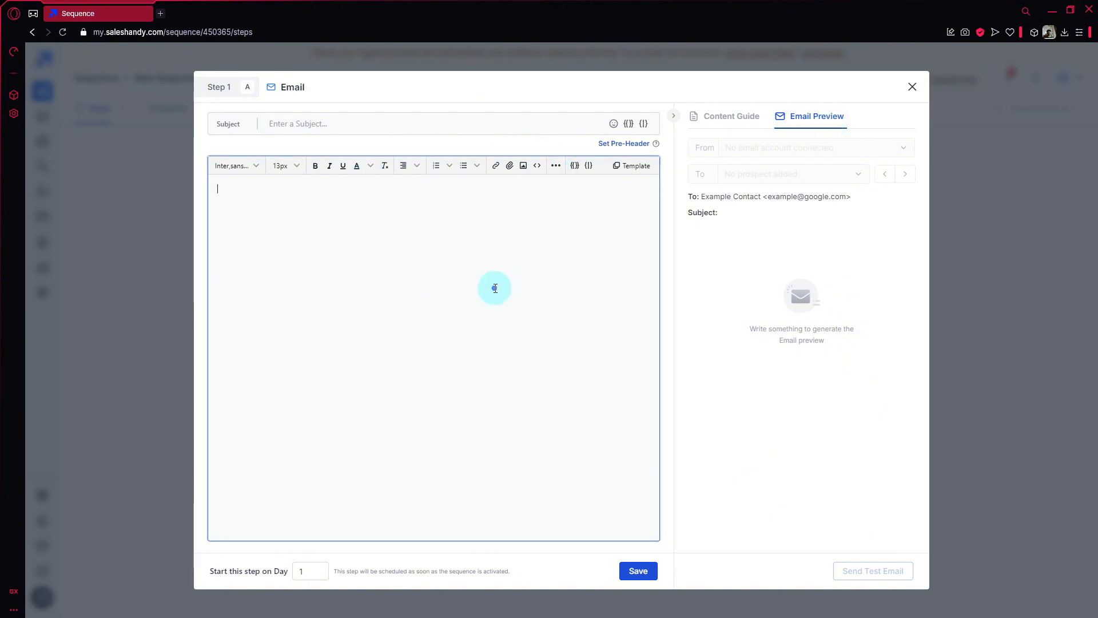
text(Email Content)
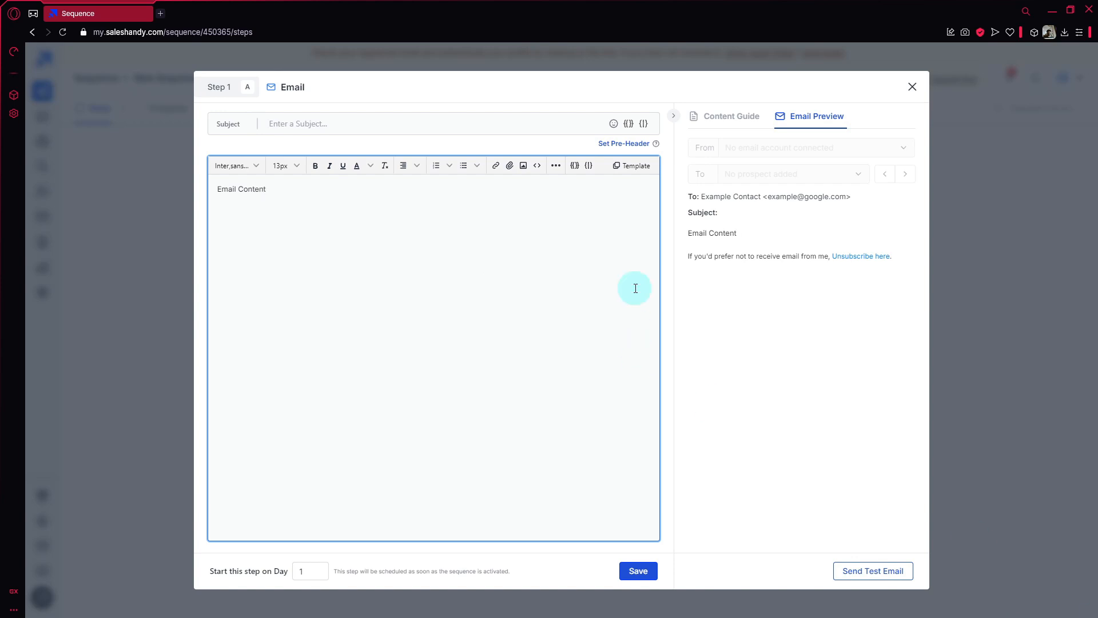
click(510, 123)
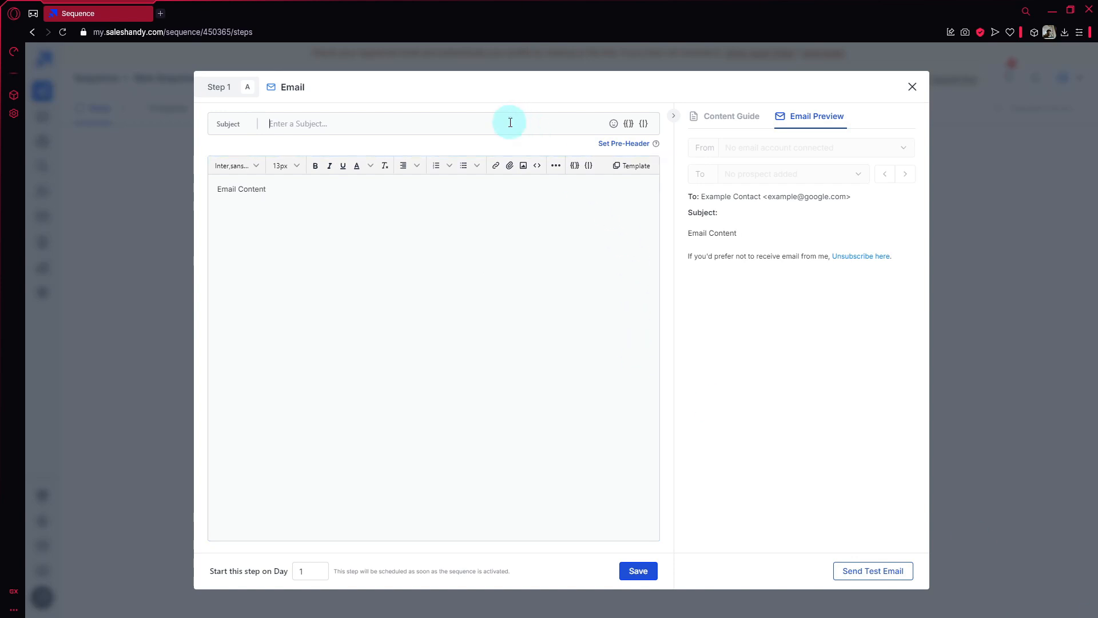
text(Step 1)
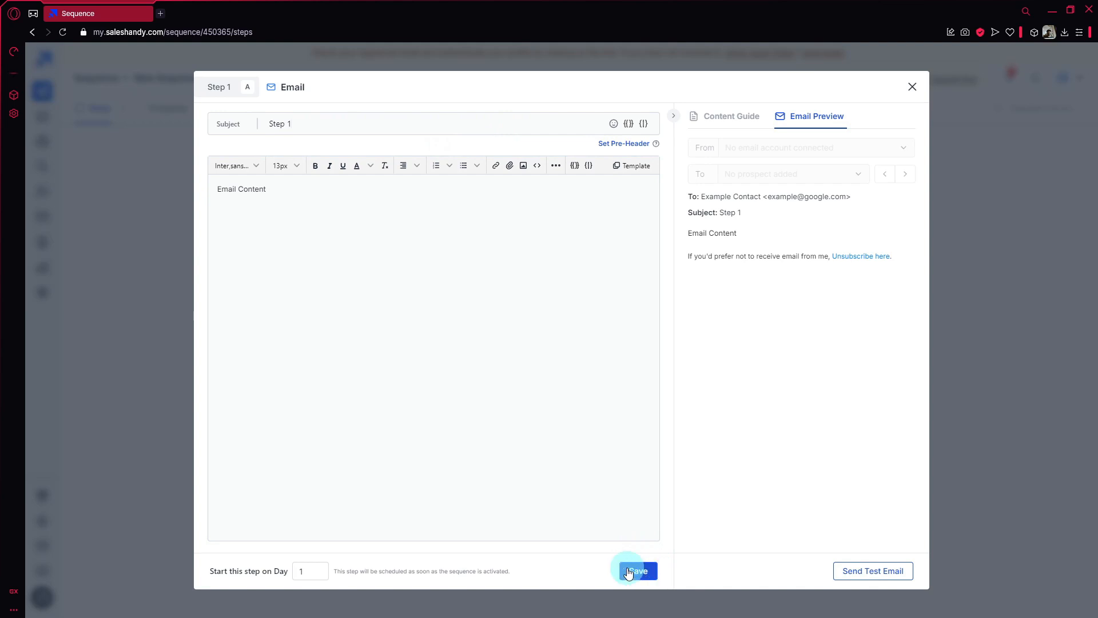
drag(219, 577, 304, 572)
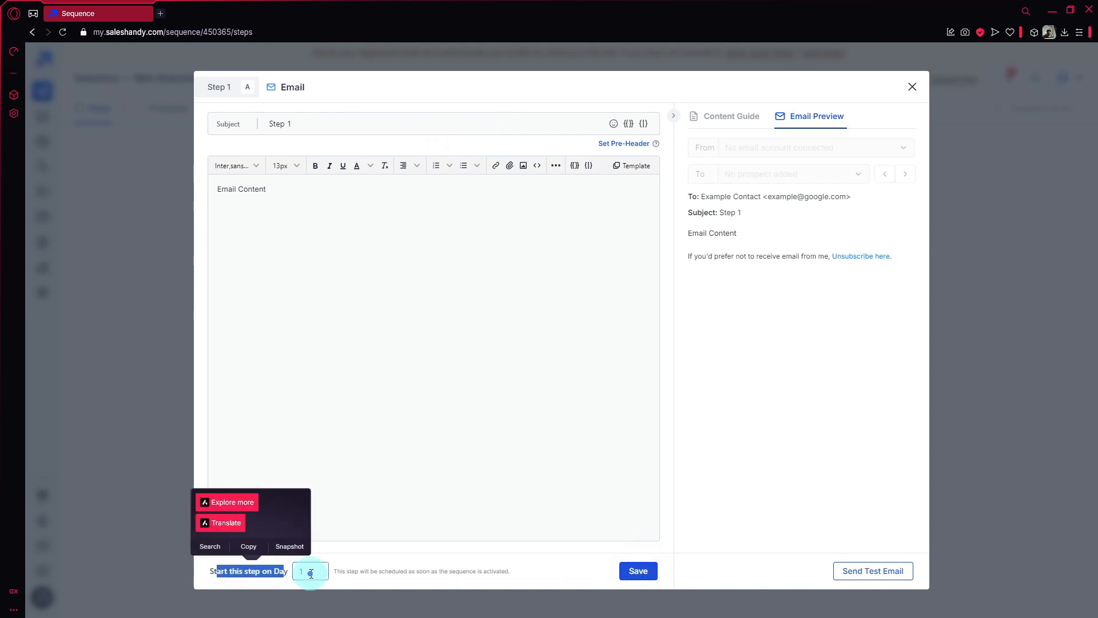
click(314, 575)
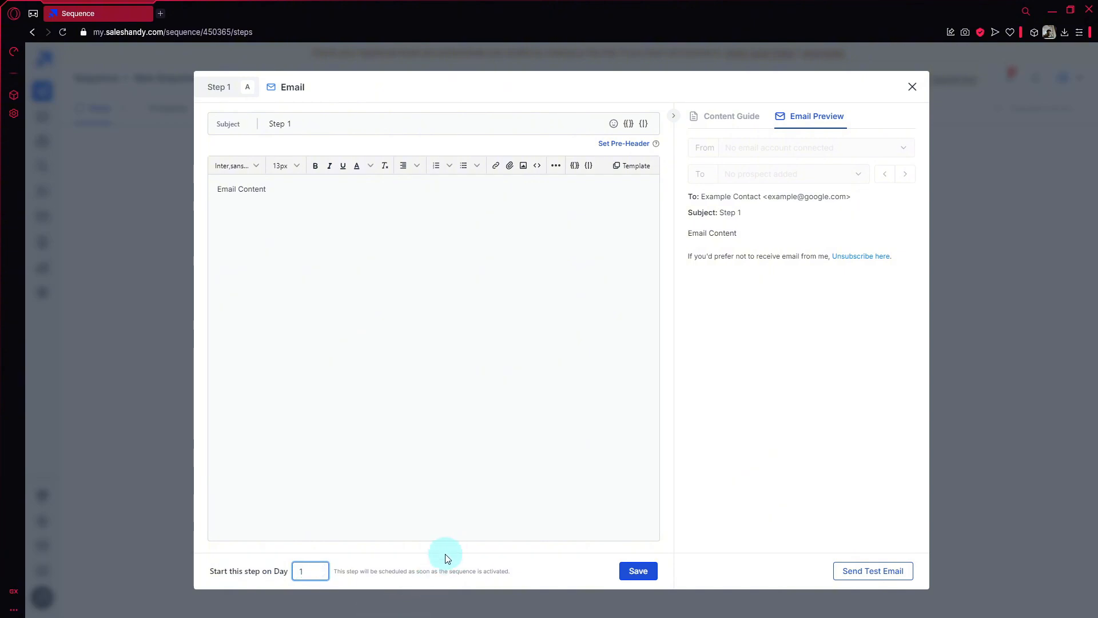
click(436, 208)
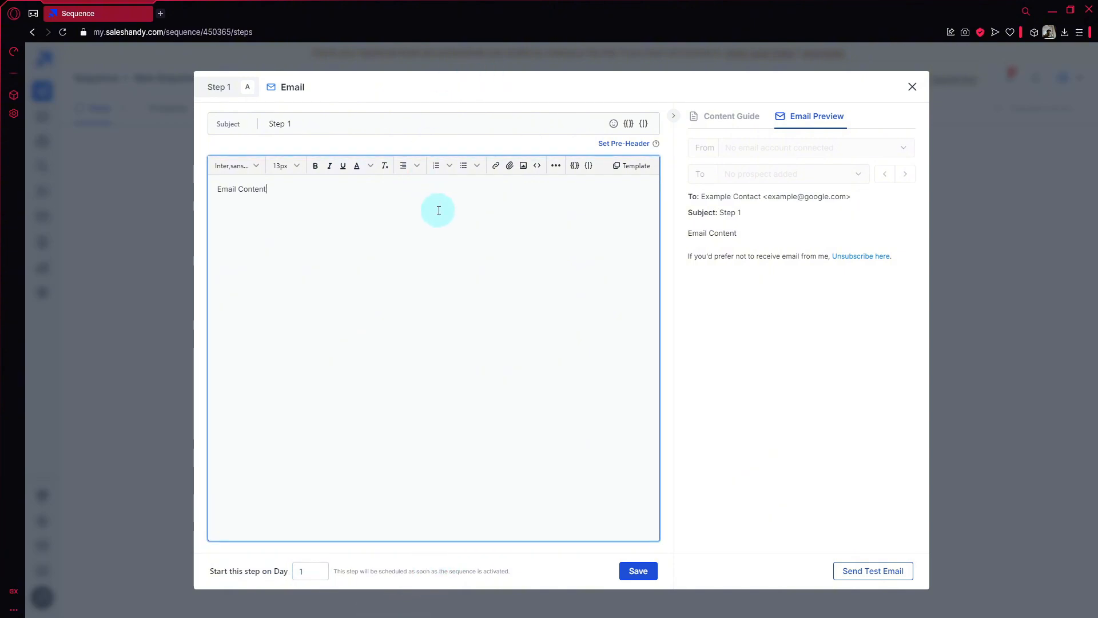
click(642, 570)
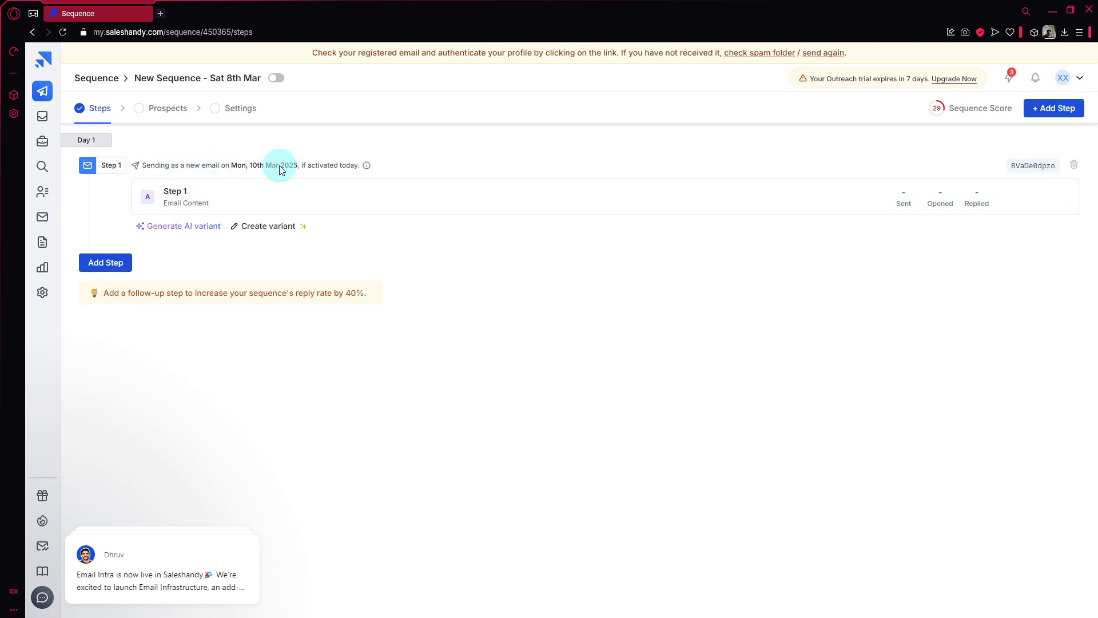
click(104, 268)
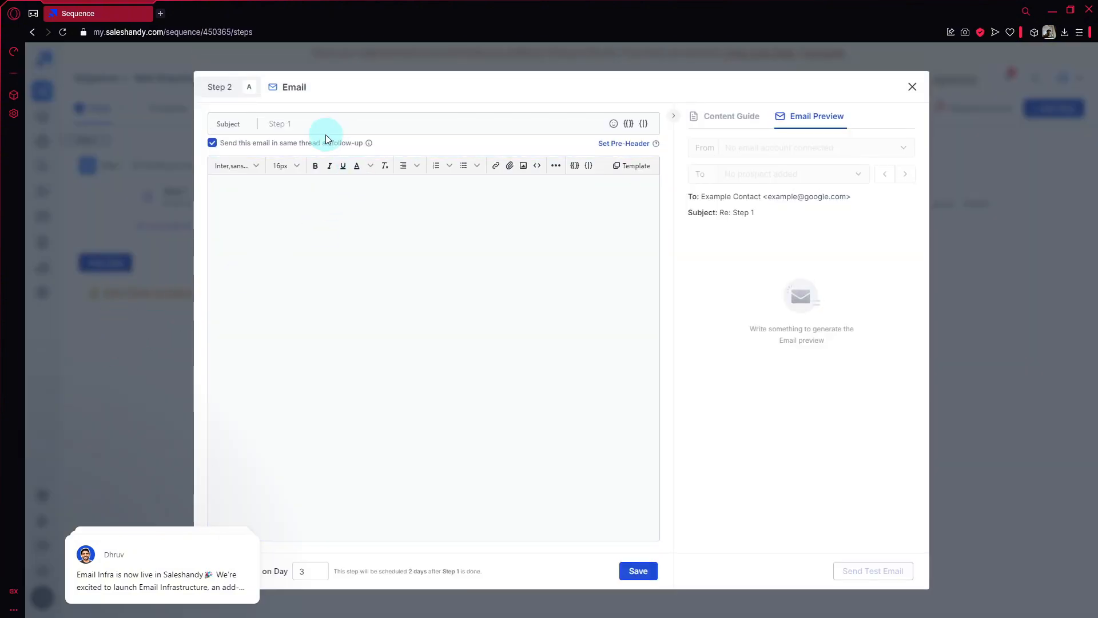
click(366, 249)
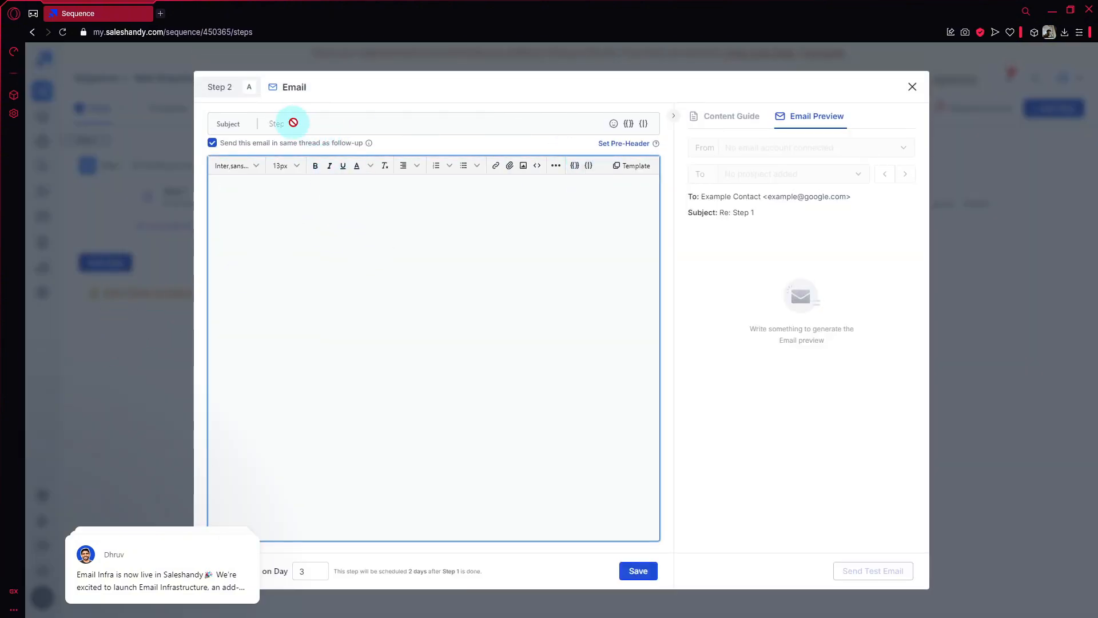
click(911, 85)
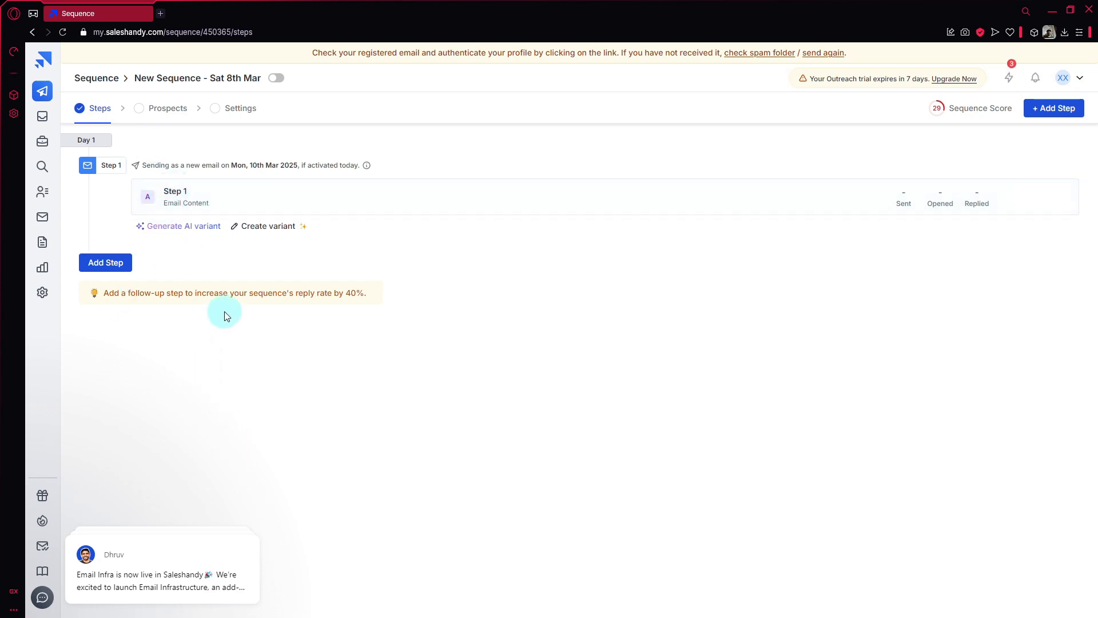
Add a second email step as a follow-up in the same thread with the body "Email Follow up" and save it
click(106, 261)
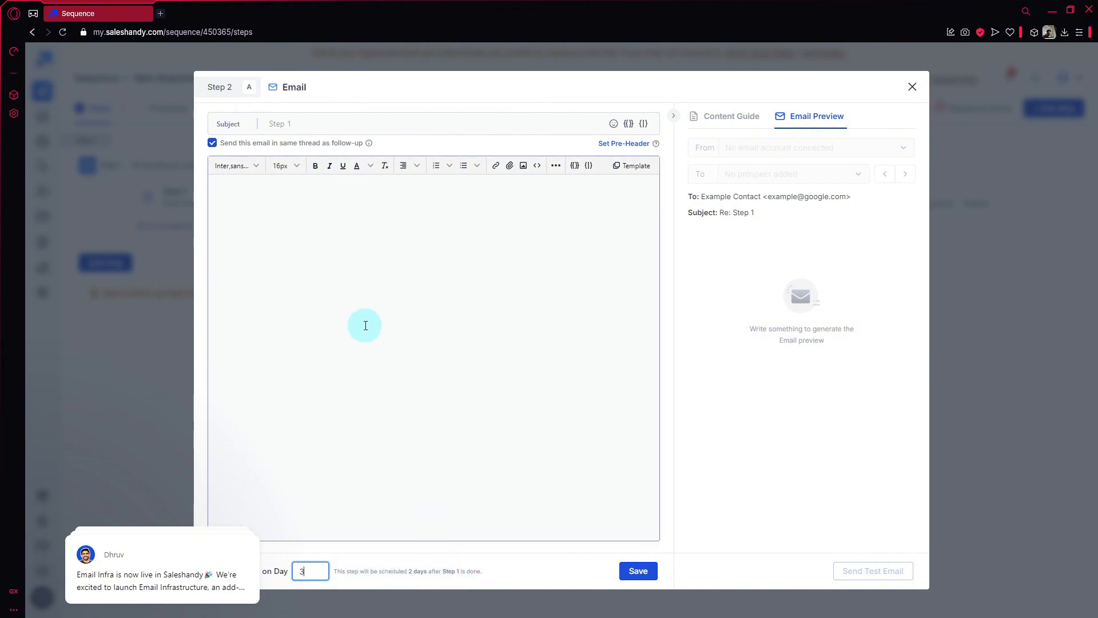
click(347, 245)
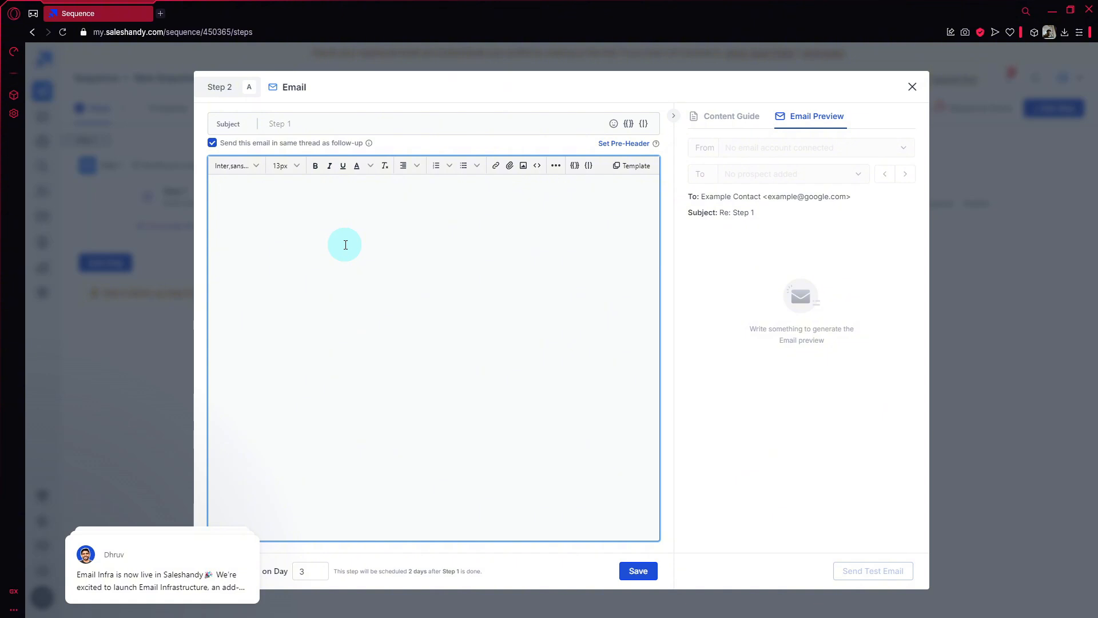
text(Email Follow up)
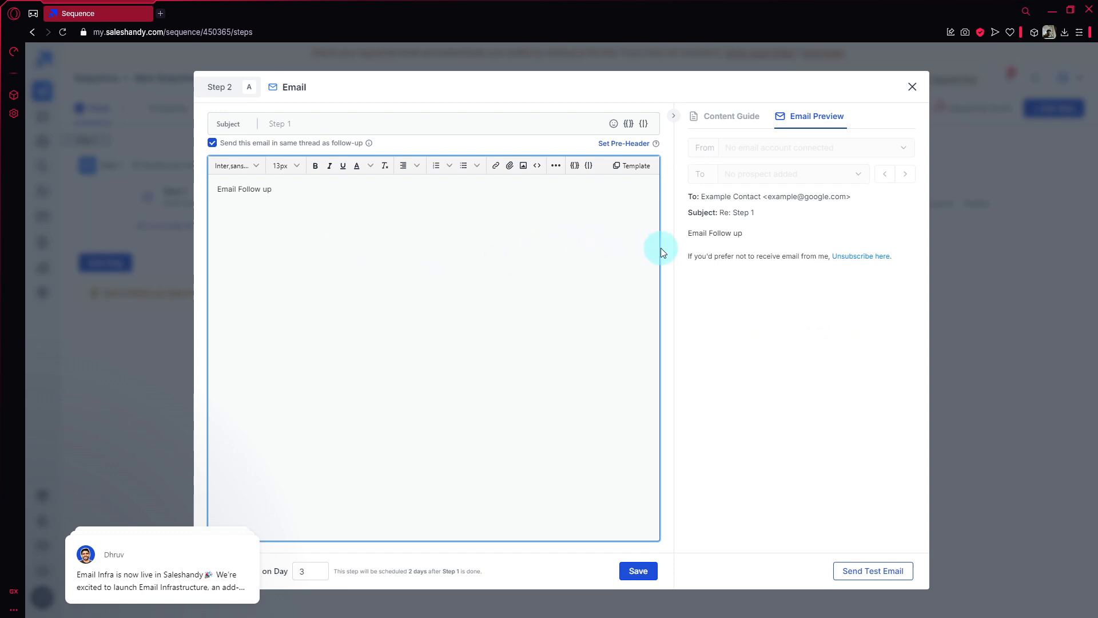
click(636, 572)
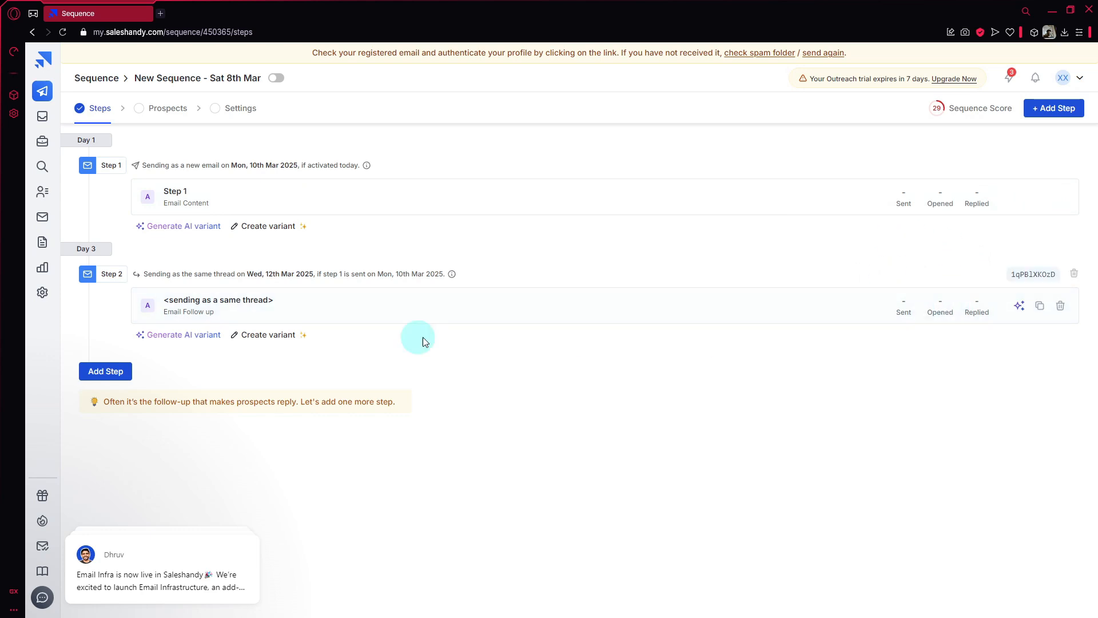
Generate an AI variant of the Step 2 follow-up email and save it to the sequence
click(204, 337)
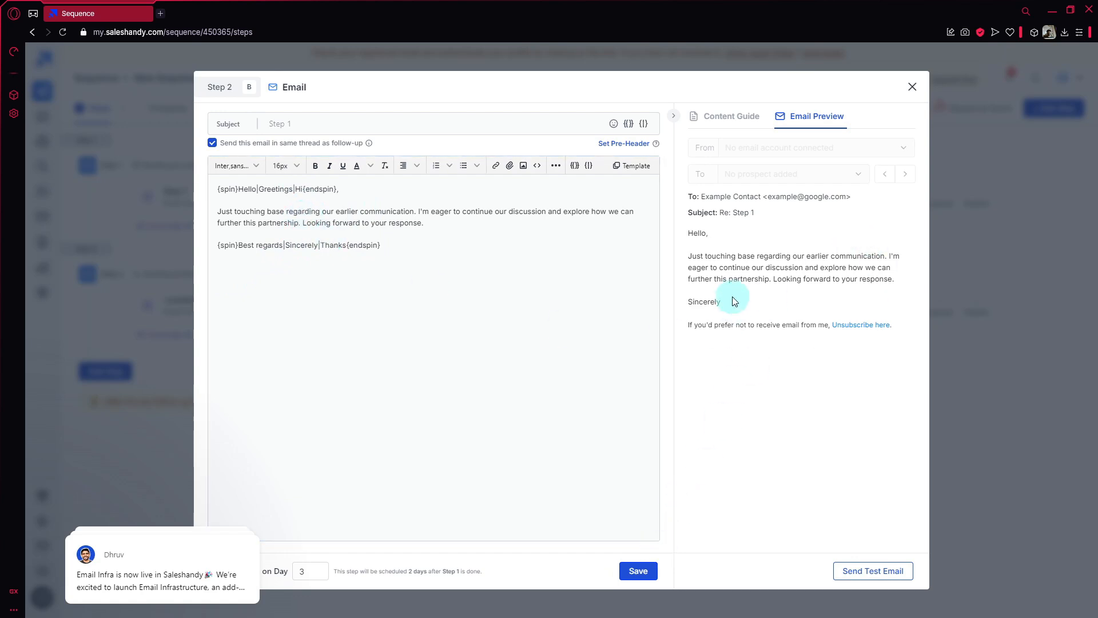
click(638, 571)
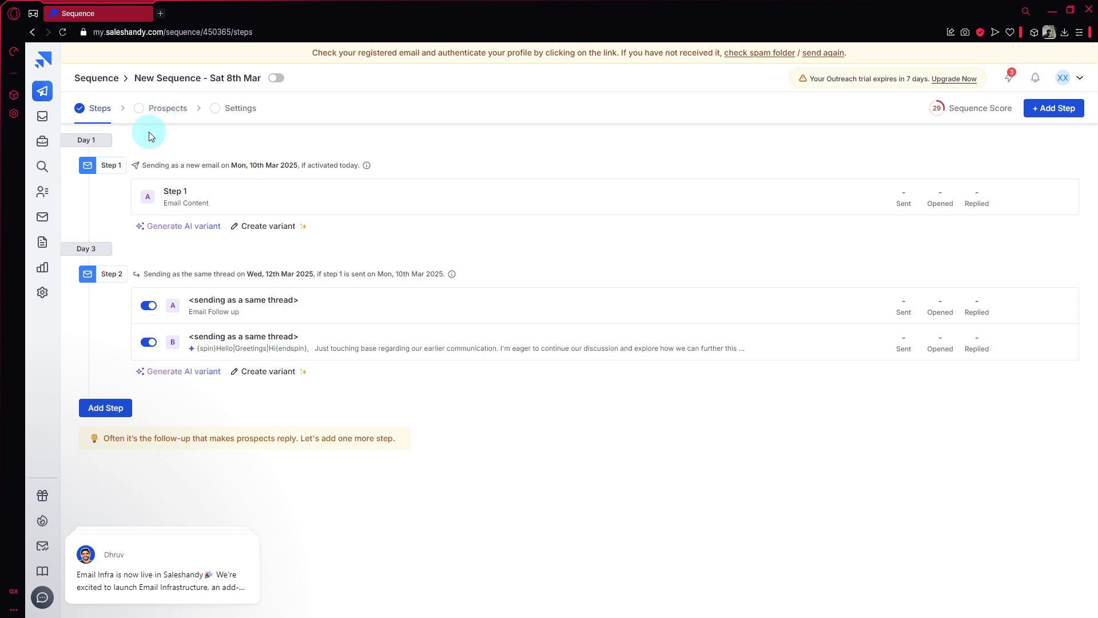
mouse_move(941, 119)
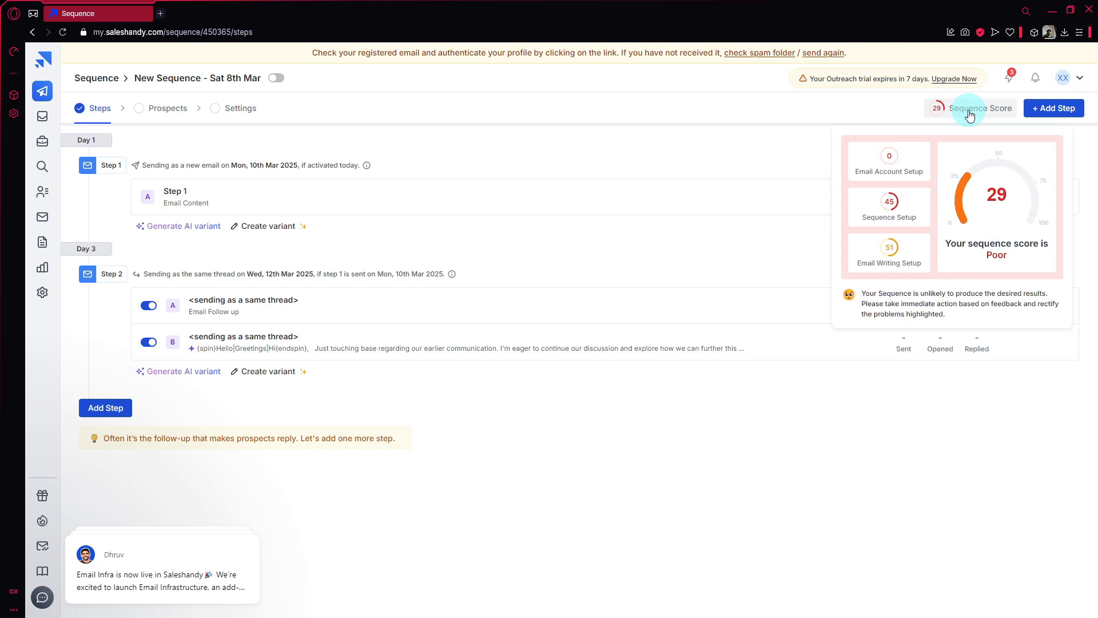
Search the existing prospects and add all three listed ones to Step 1 of the new sequence
click(167, 111)
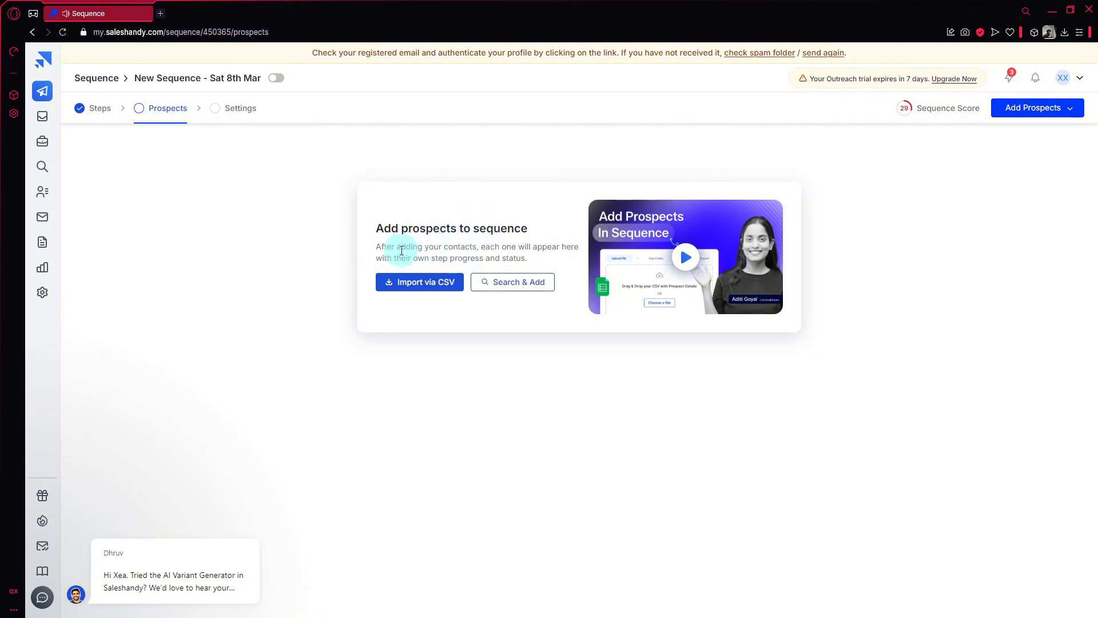
drag(396, 250, 480, 235)
click(508, 248)
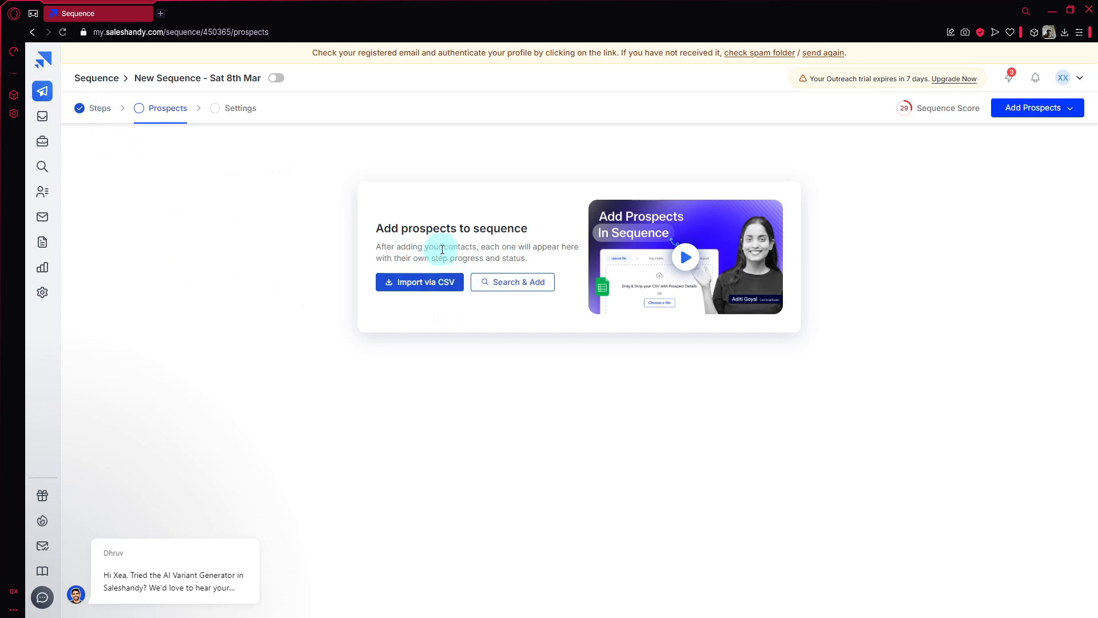
drag(443, 248, 478, 250)
click(454, 266)
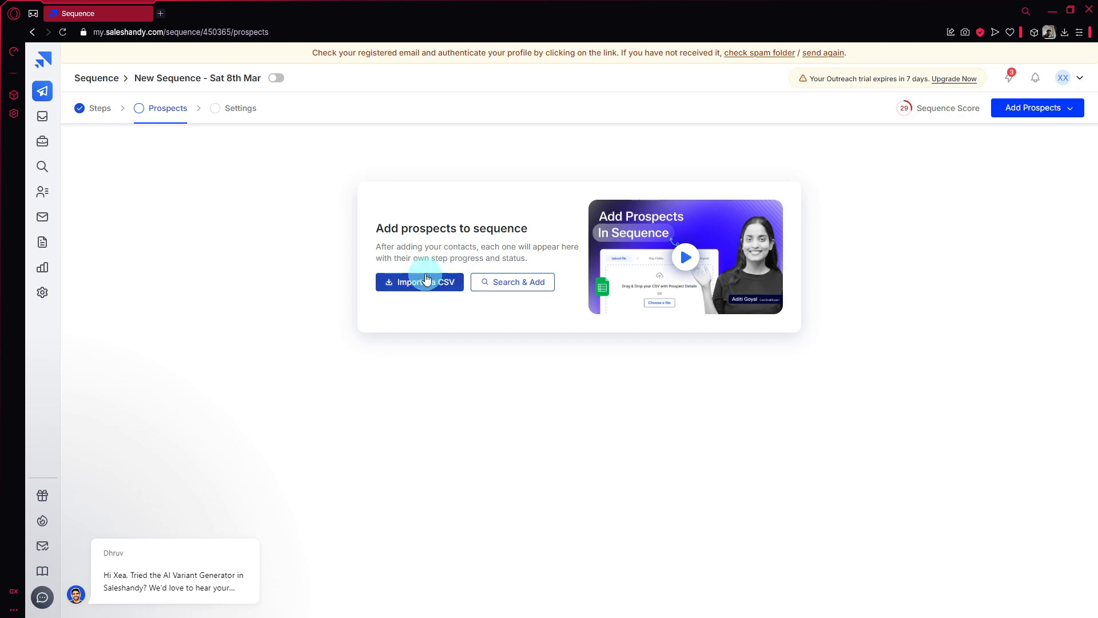
click(503, 280)
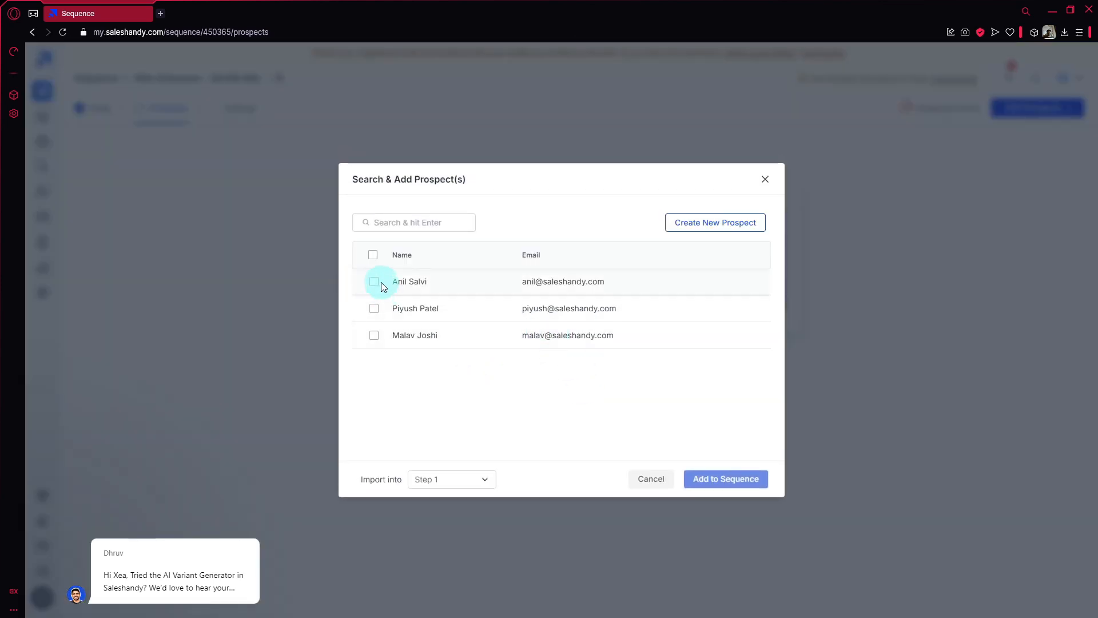
click(375, 282)
click(375, 308)
click(373, 343)
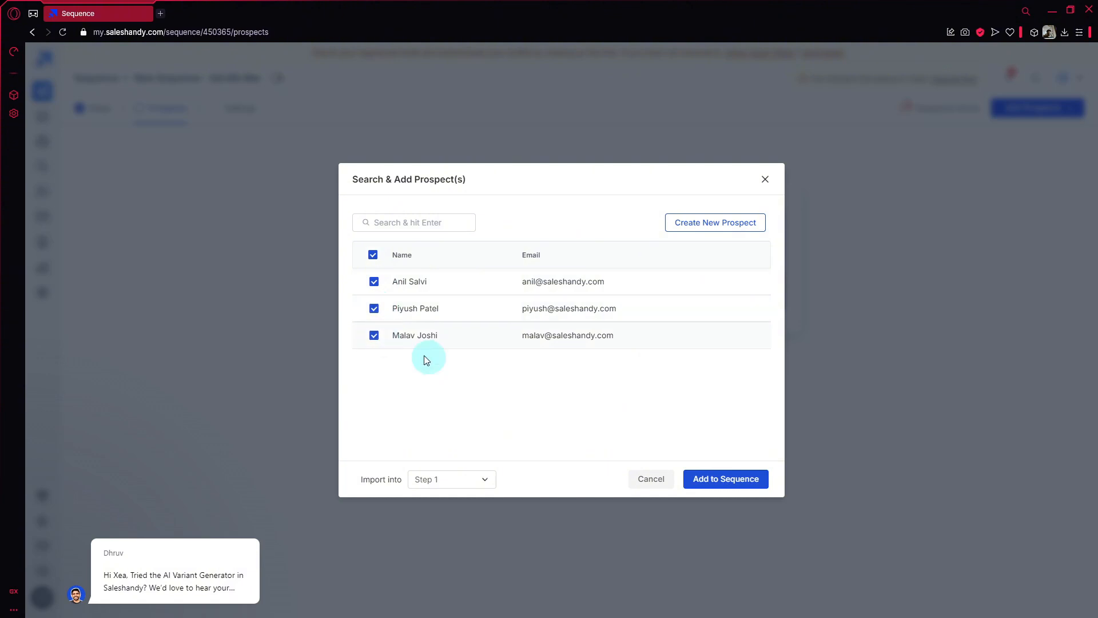
click(697, 480)
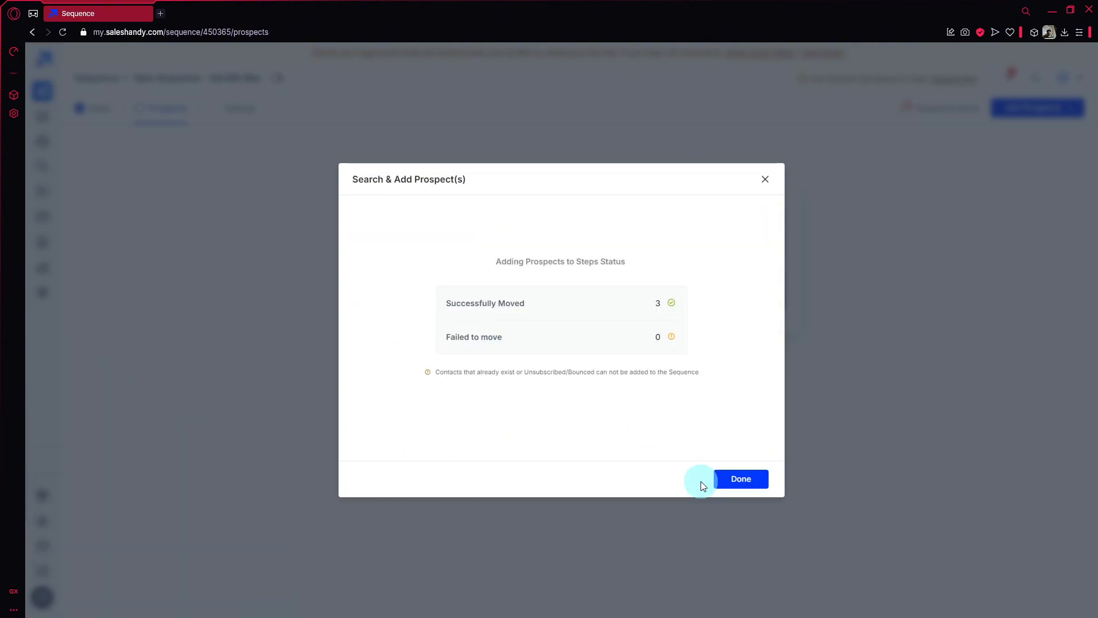
click(744, 475)
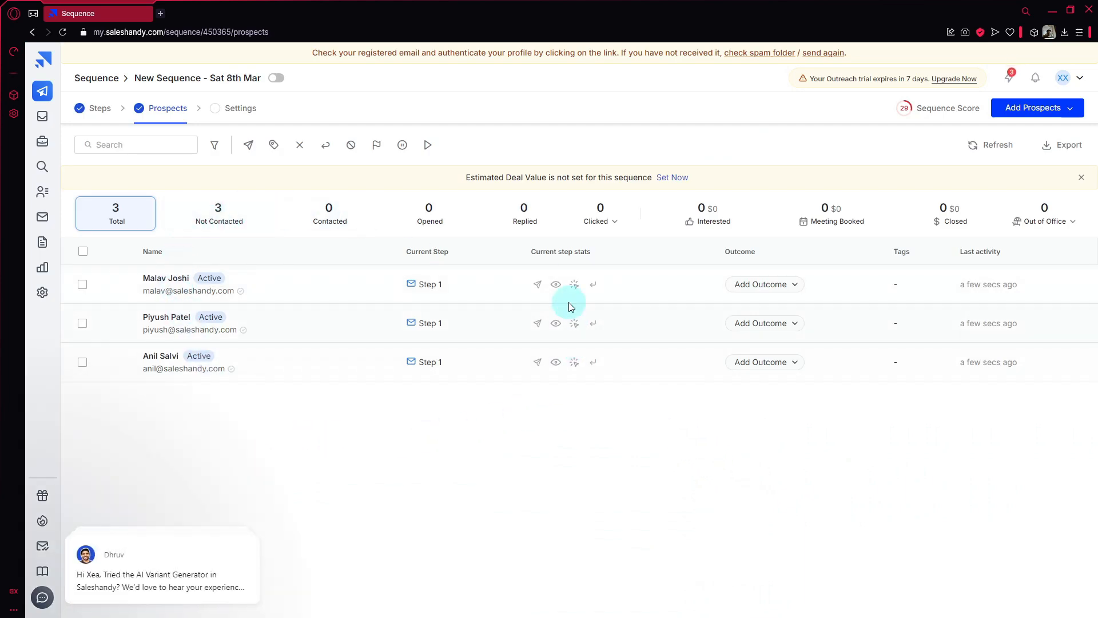
Check the outcome options available for the first listed prospect and open the sequence's settings
click(763, 292)
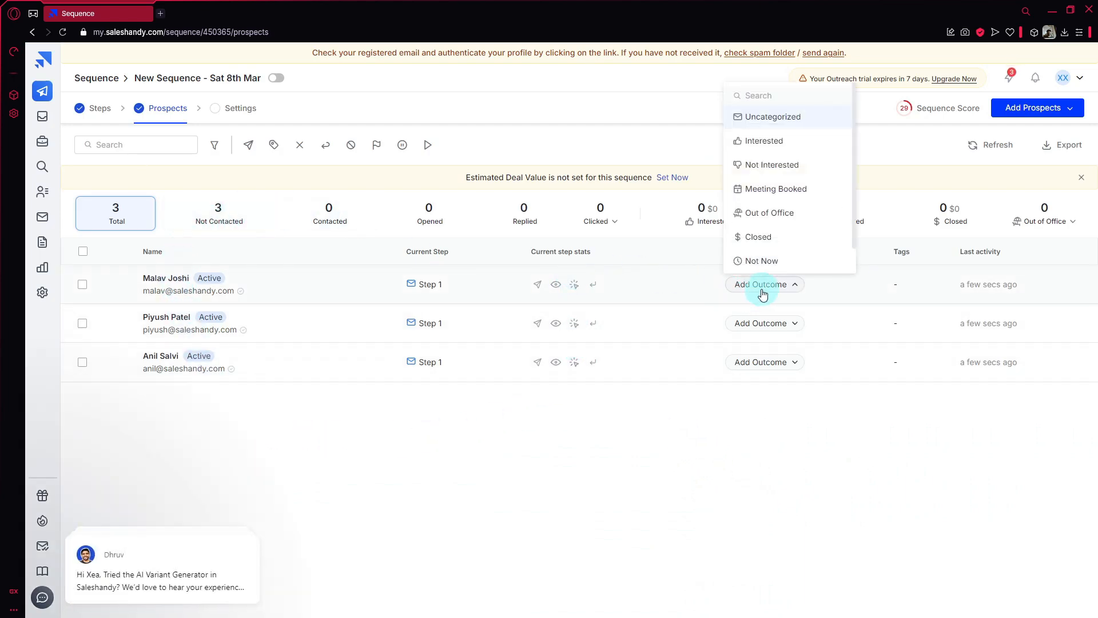
click(763, 286)
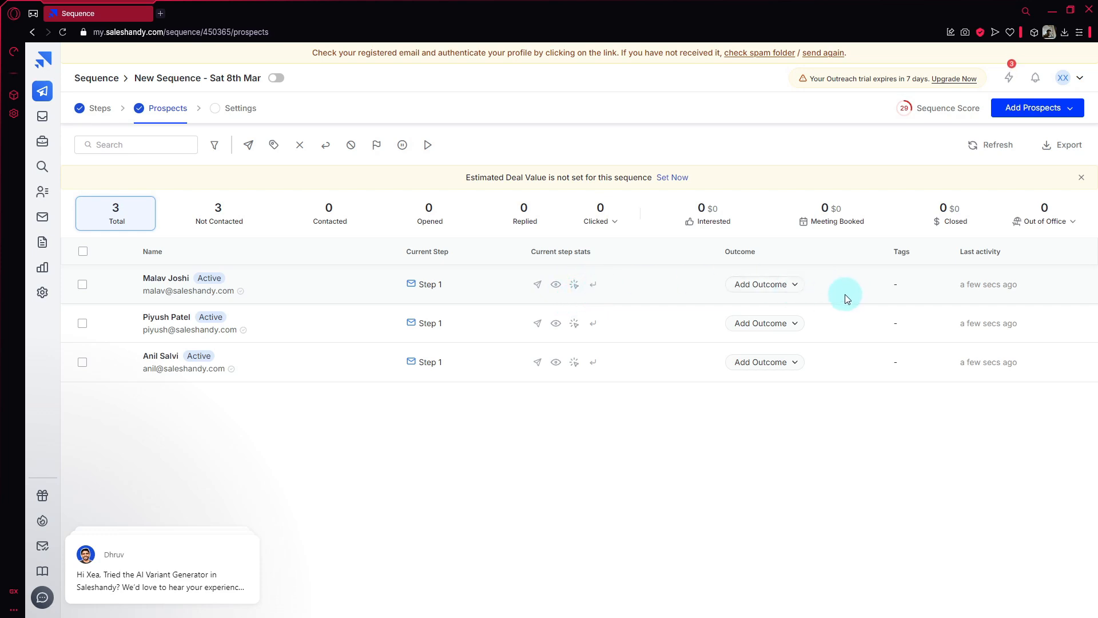
click(236, 113)
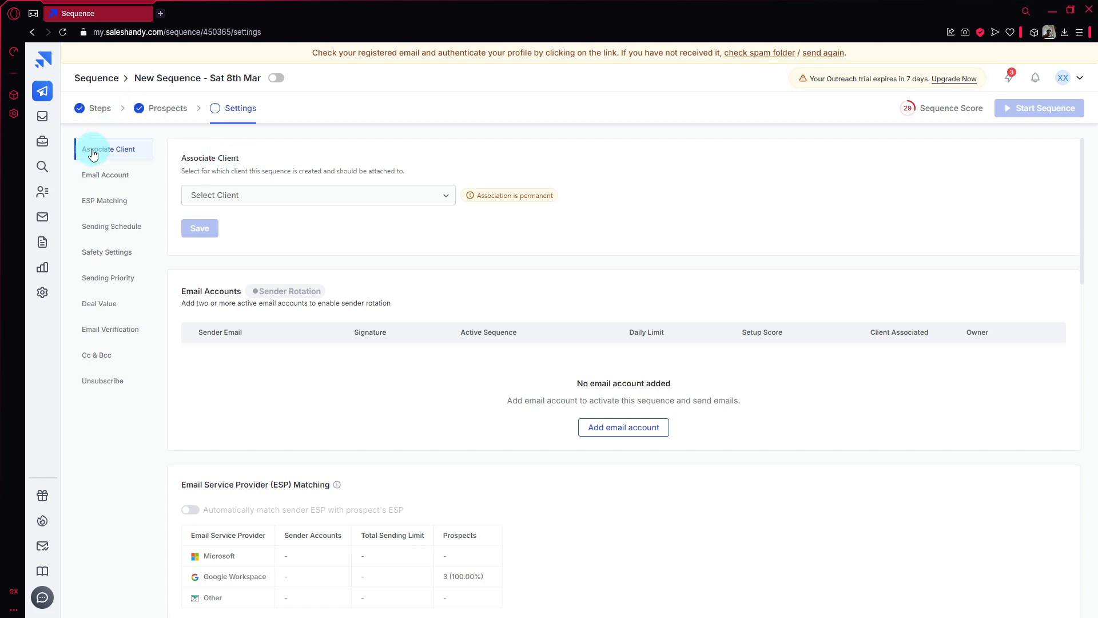
Select Demo as the sequence's associated client and review the remaining settings from email accounts through the unsubscribe options
click(326, 195)
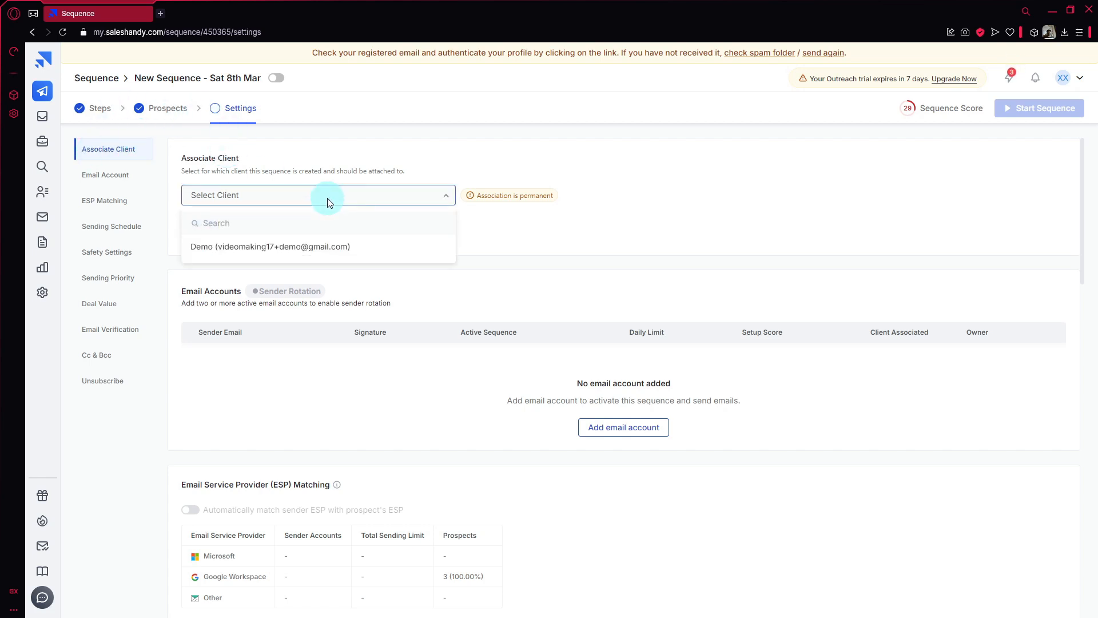
click(314, 244)
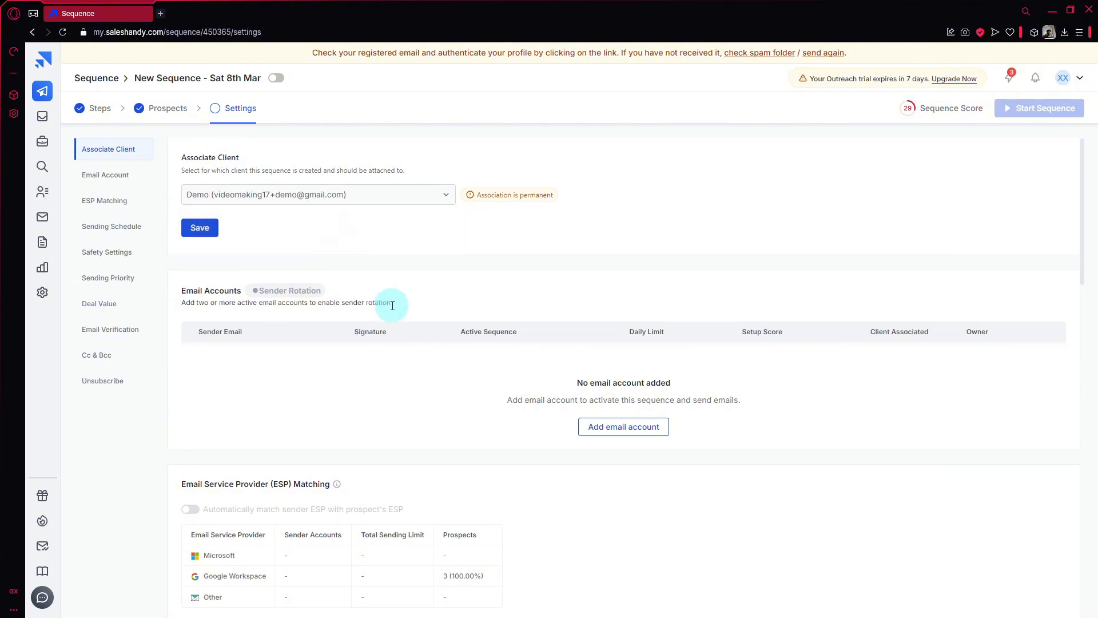
scroll(366, 312, down, 2)
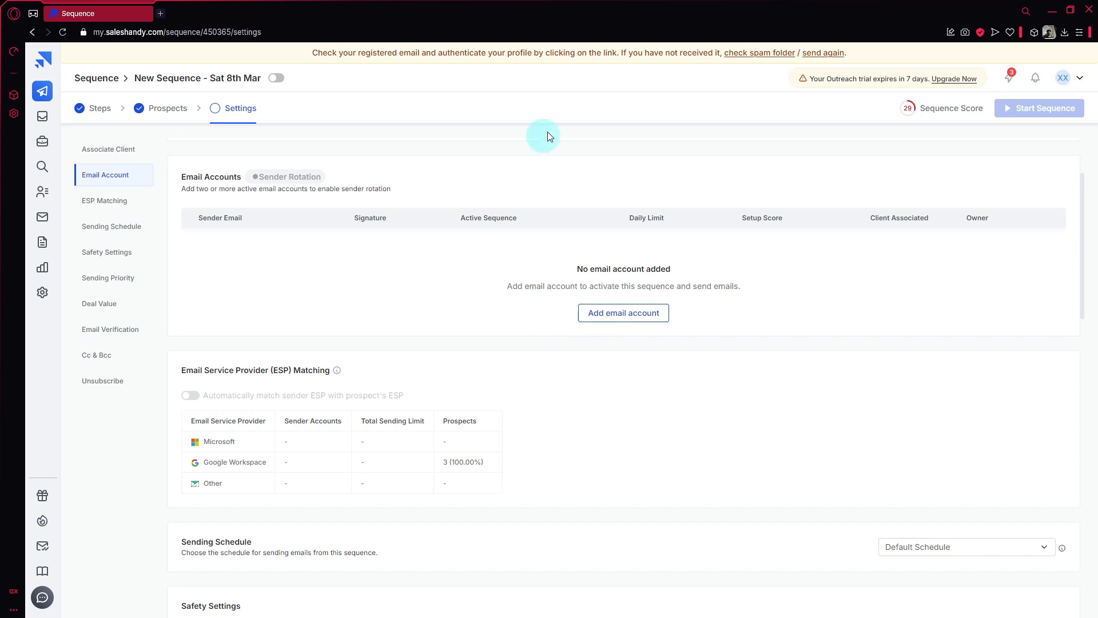
scroll(297, 404, down, 3)
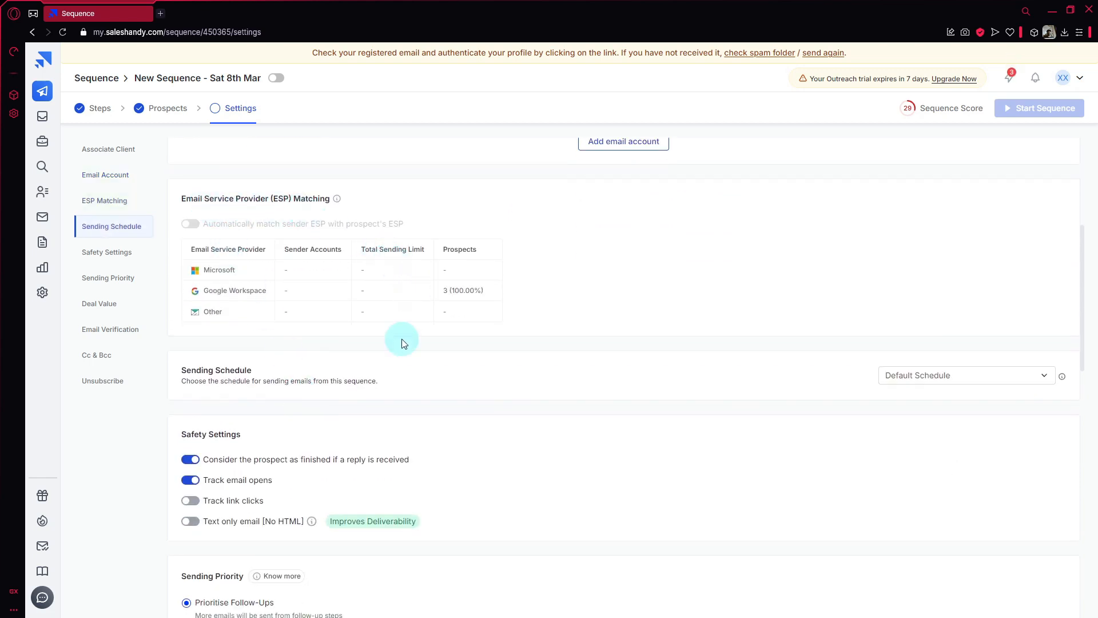
scroll(388, 358, down, 2)
scroll(182, 320, down, 4)
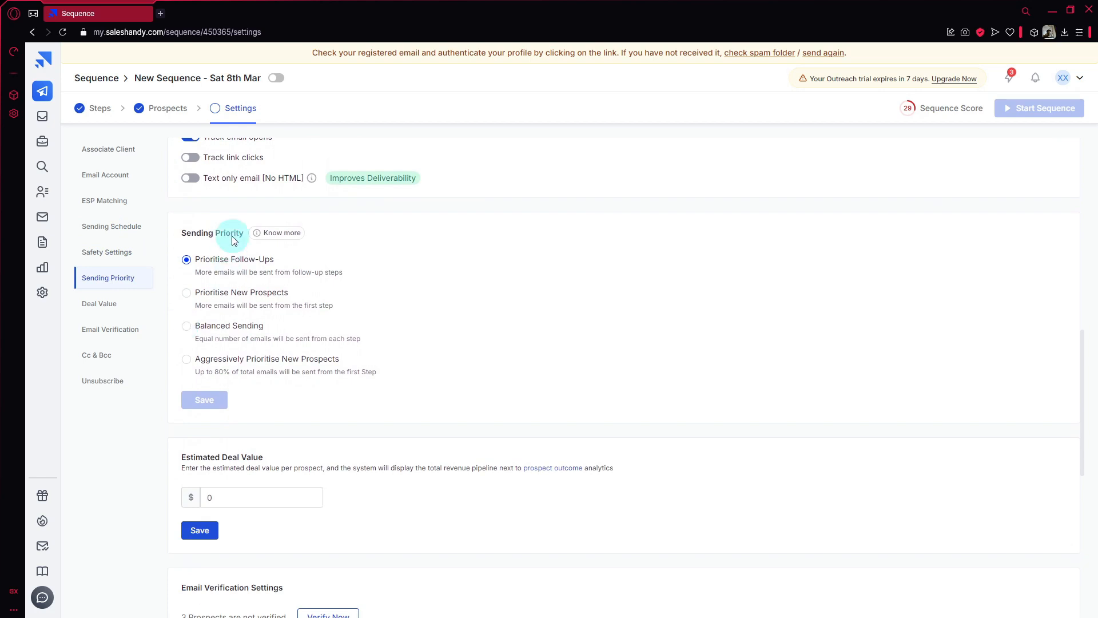
scroll(270, 314, down, 6)
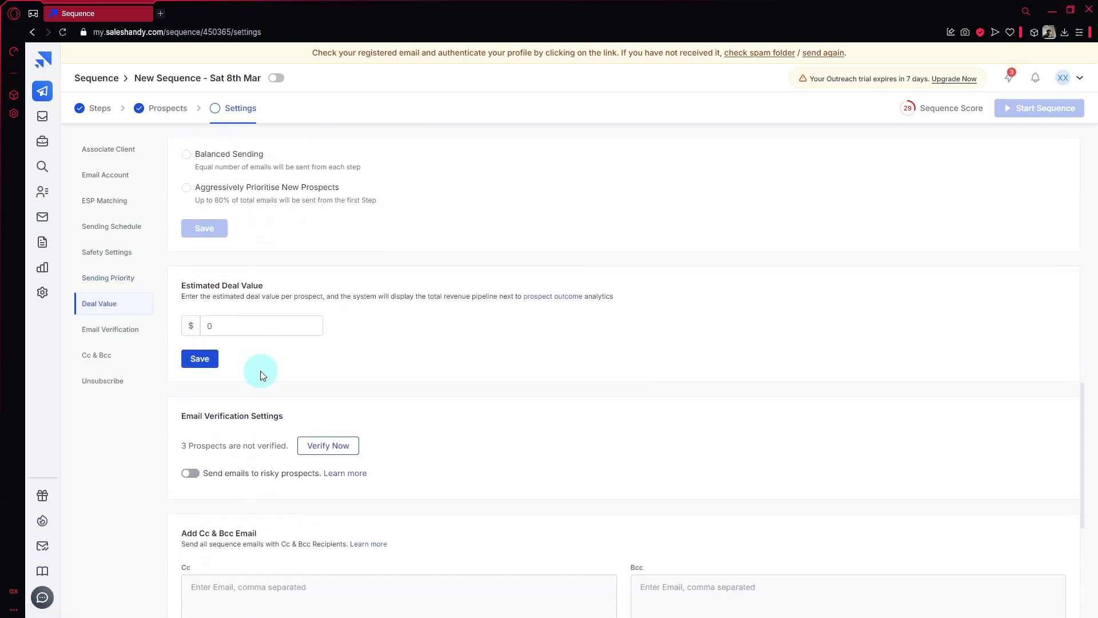
scroll(267, 246, down, 2)
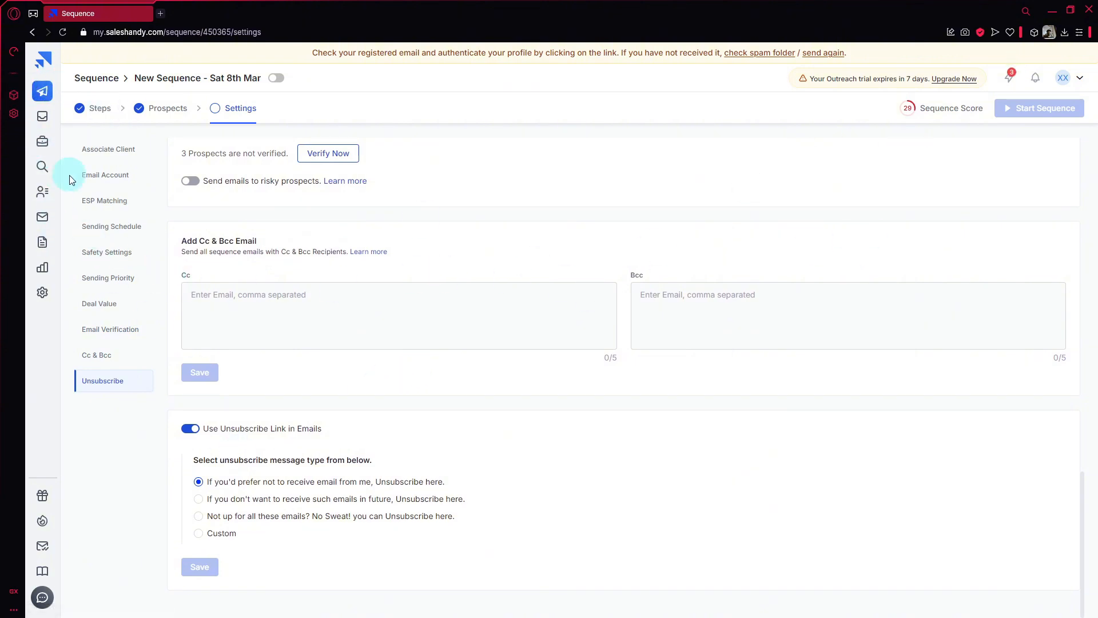
View the email templates, checking the content of the First Follow-up template and the blank form for a new template
click(46, 254)
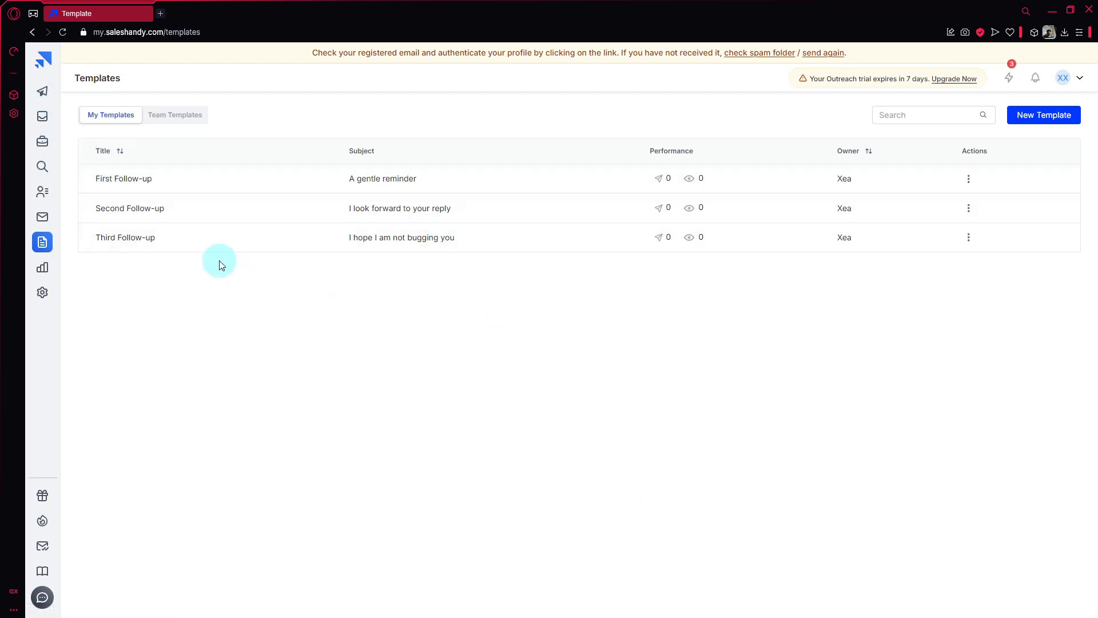
click(300, 176)
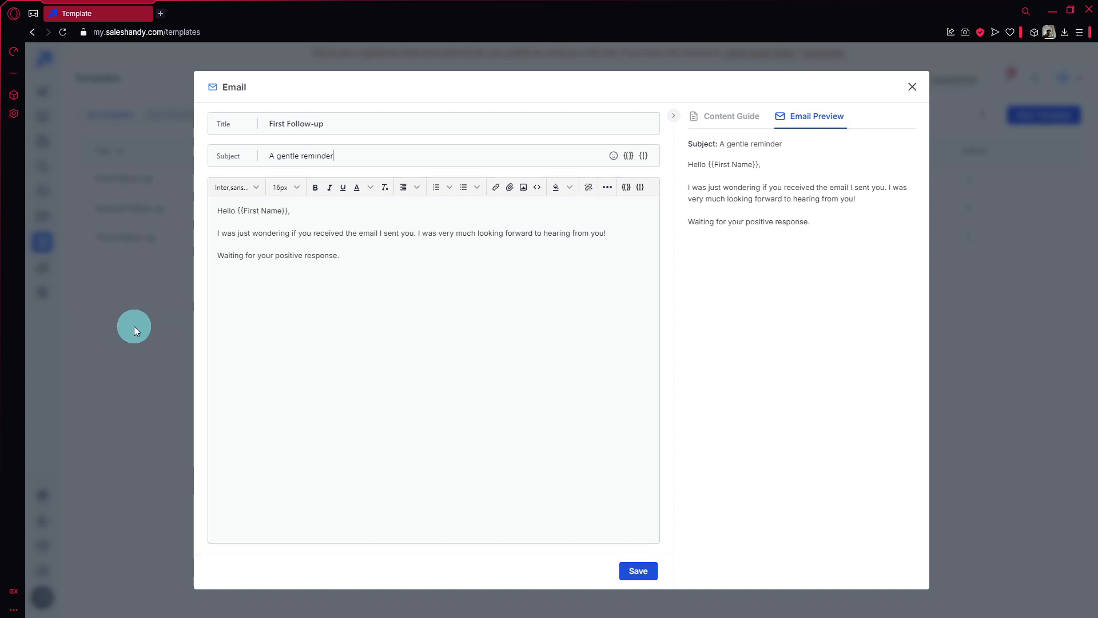
click(918, 87)
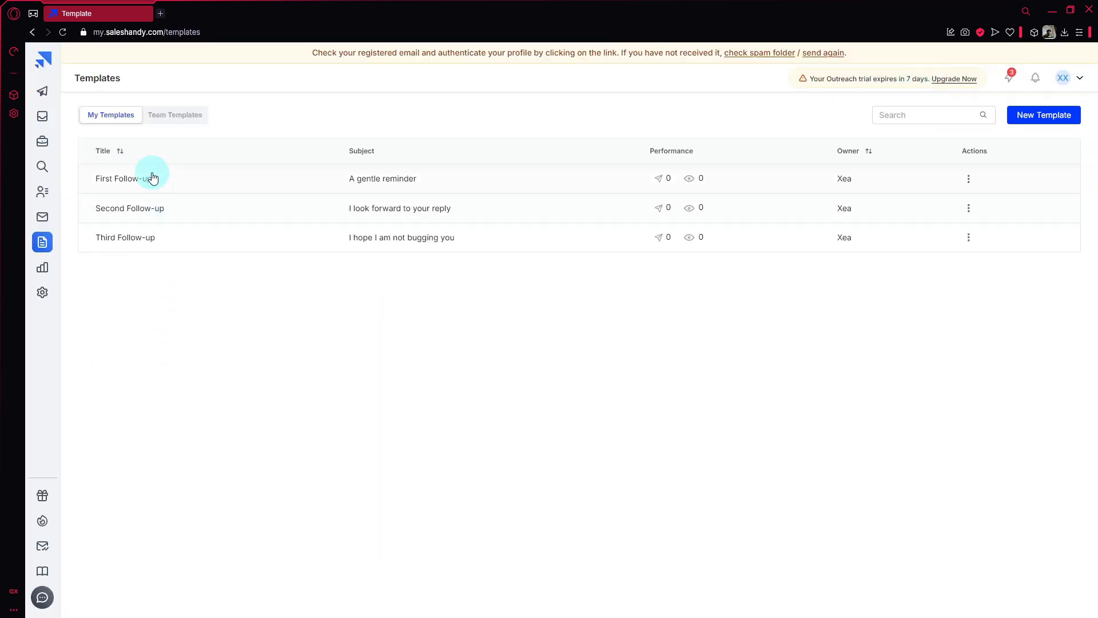
click(1045, 115)
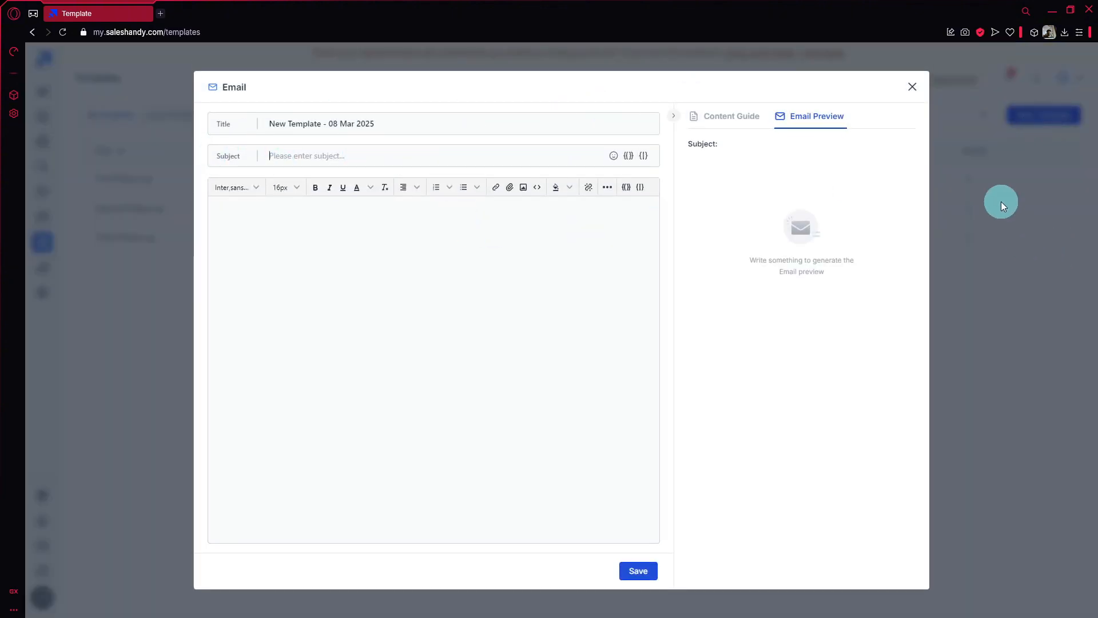
click(912, 89)
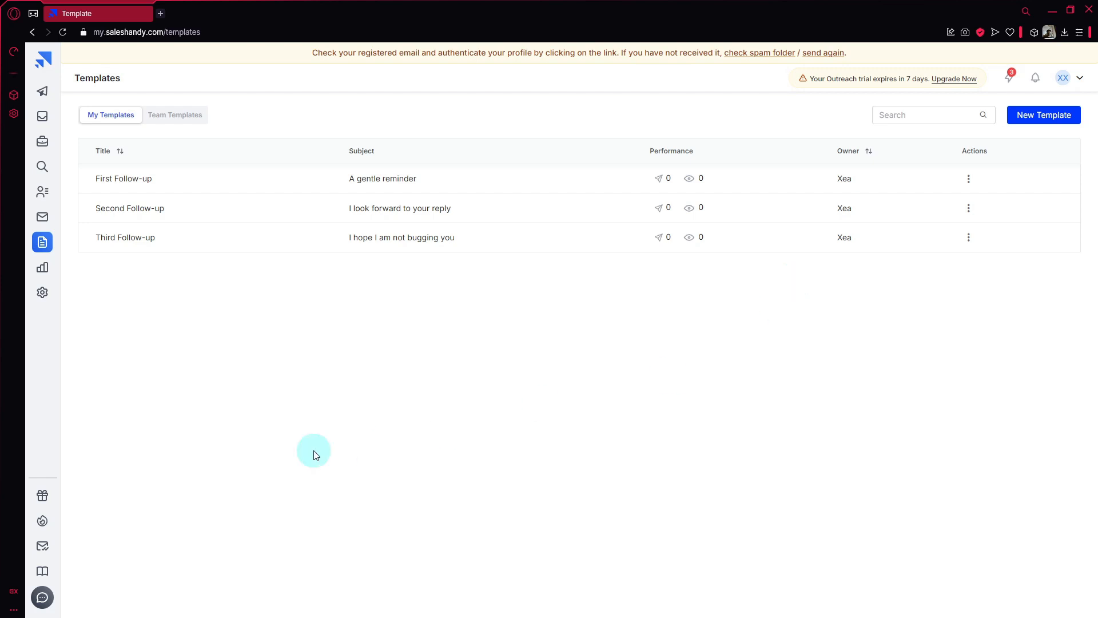
Look through the Unified Inbox, Client Management, Lead Finder, Prospects, Email Accounts and Templates pages
click(42, 116)
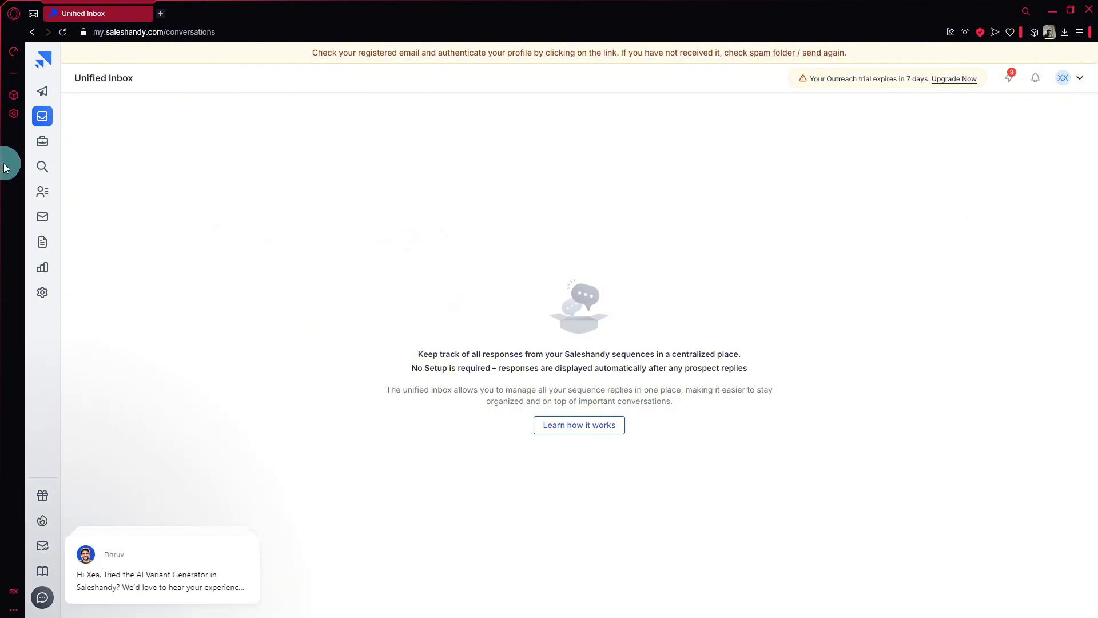
click(51, 146)
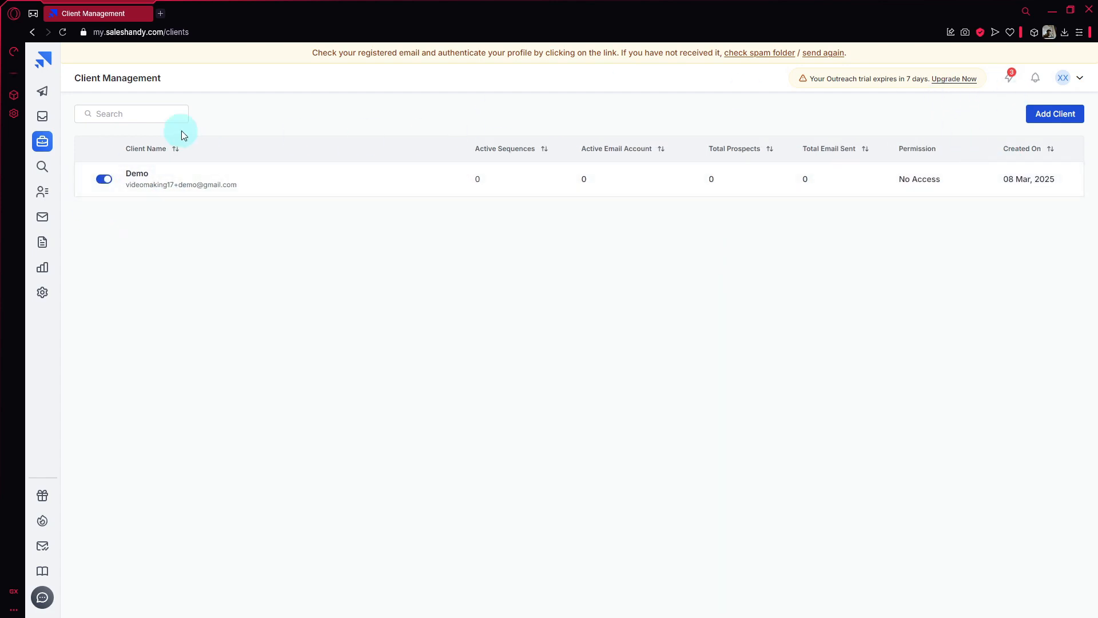
click(42, 167)
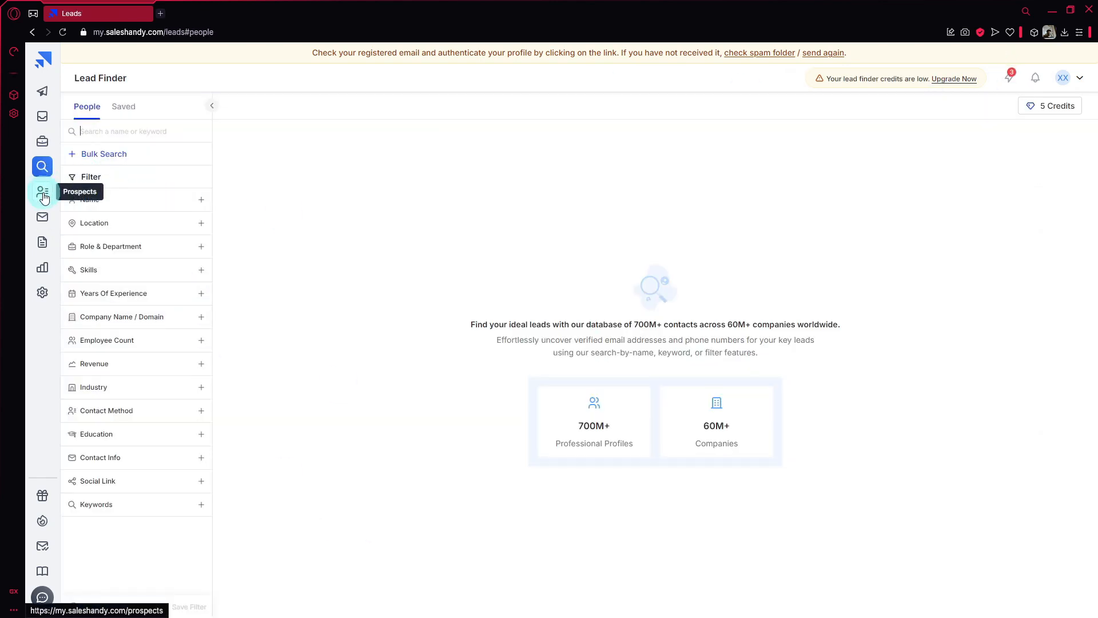
click(41, 198)
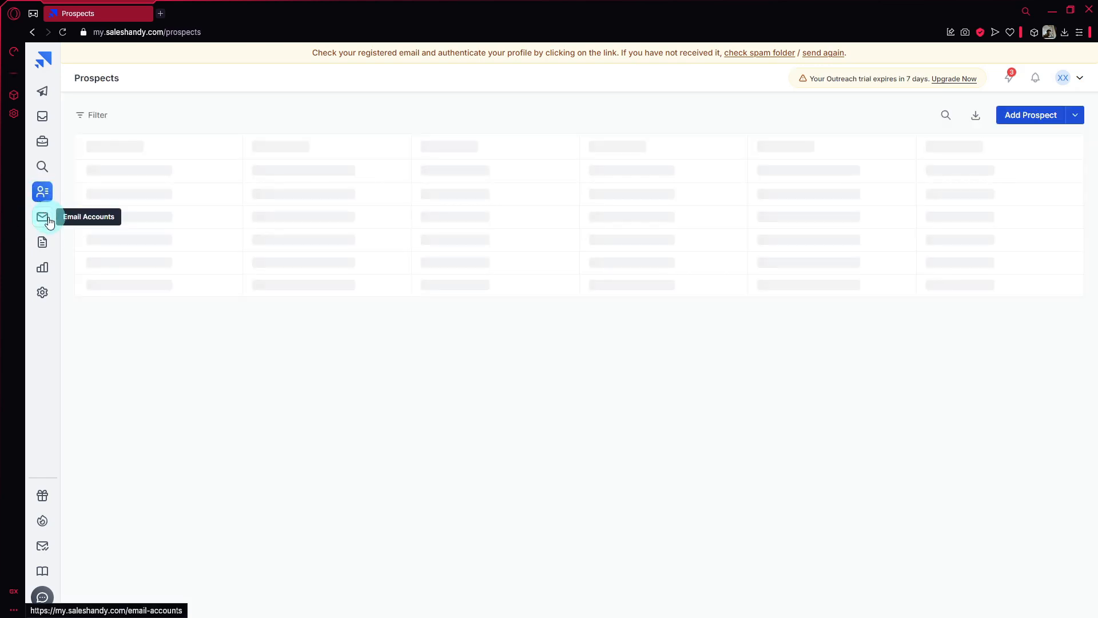
click(42, 217)
click(42, 242)
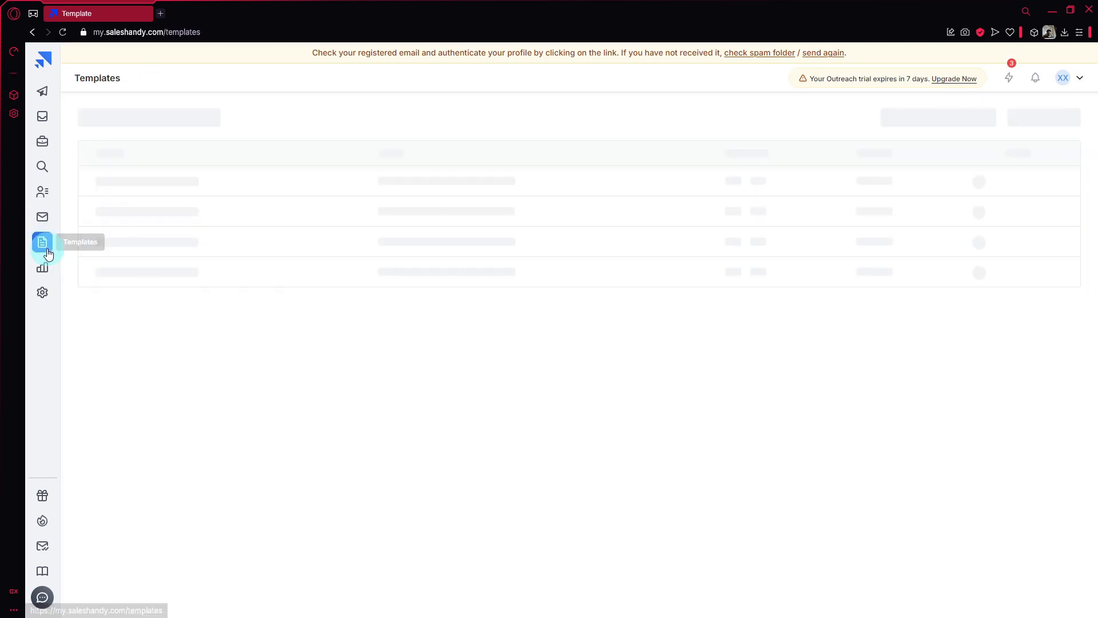
Open the sequence analytics and view the prospect engagement report by week and by day
click(50, 269)
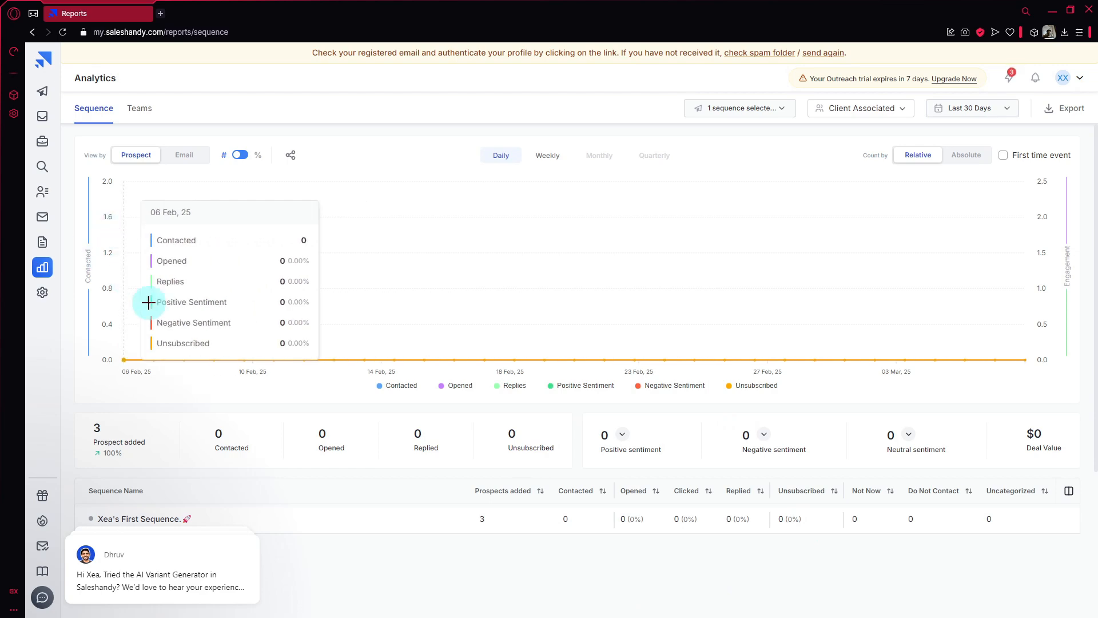
scroll(492, 375, down, 3)
scroll(492, 375, up, 3)
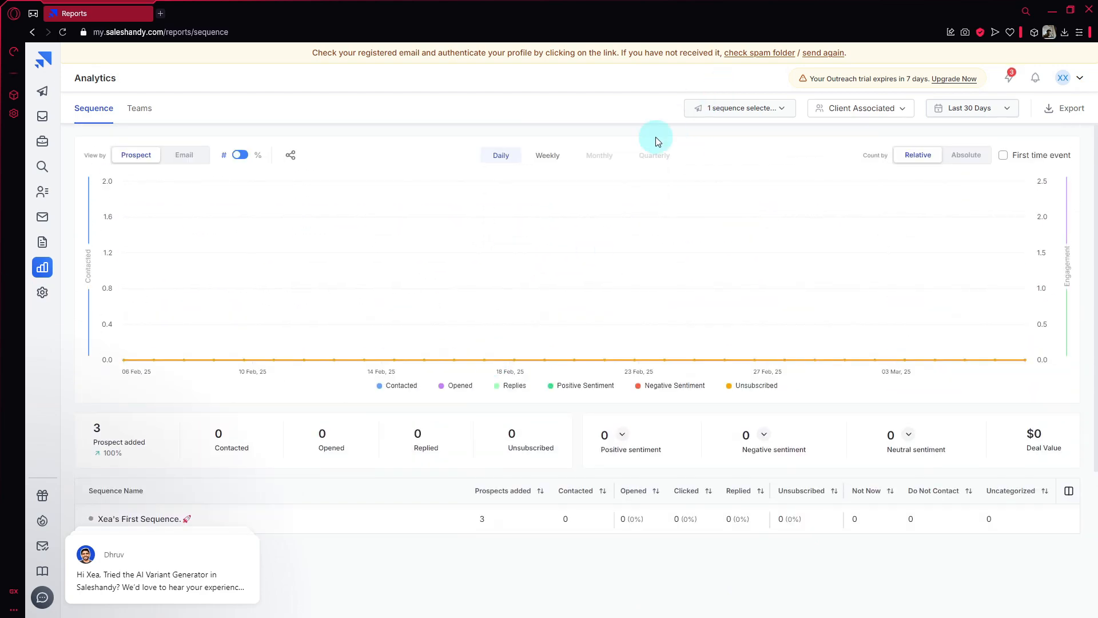
click(548, 158)
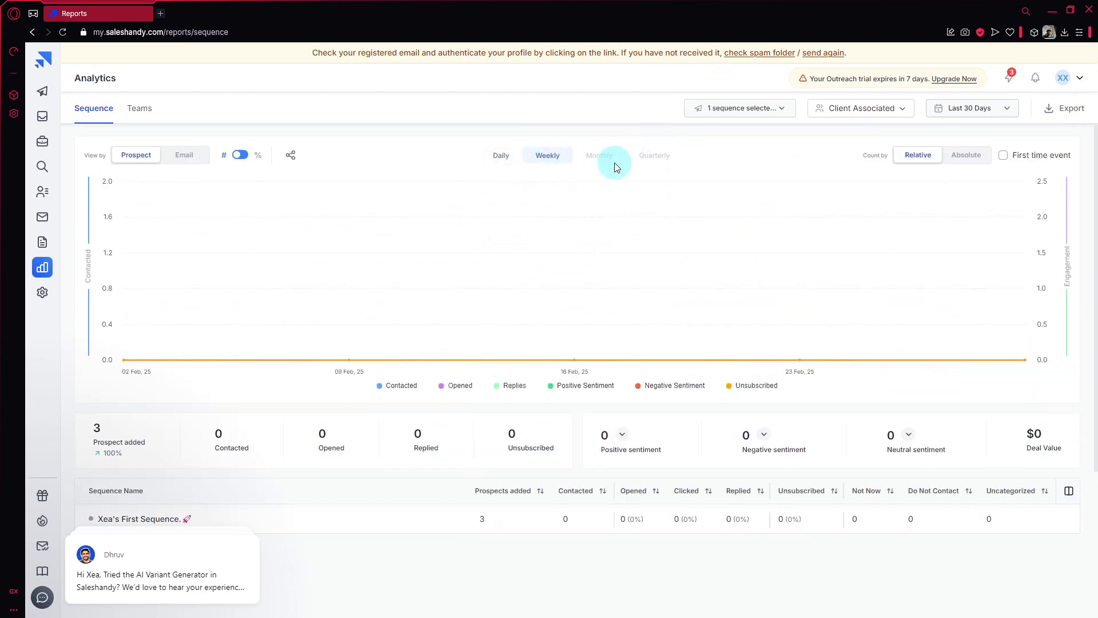
click(501, 158)
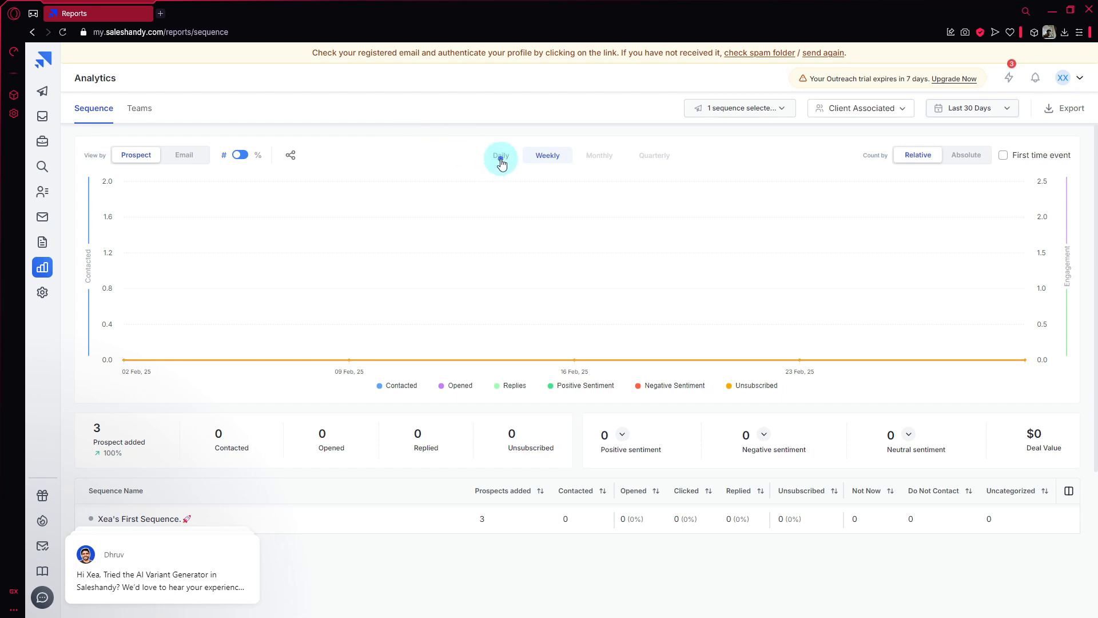
Switch the sequence report to the Email view and examine its engagement chart, totals and per-sequence figures
click(178, 156)
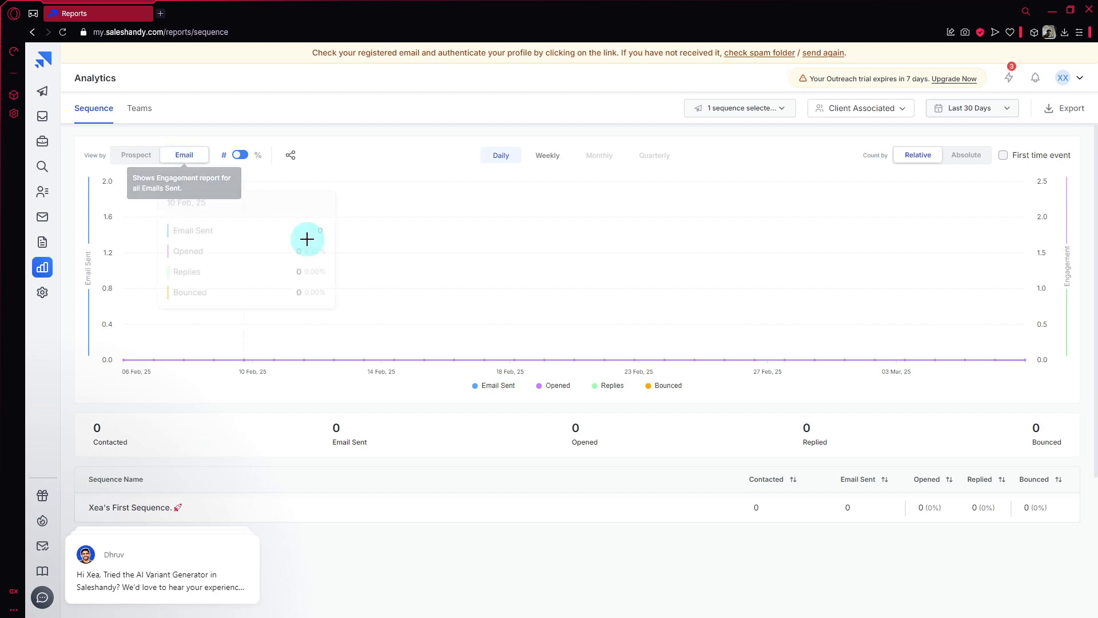
scroll(420, 326, down, 3)
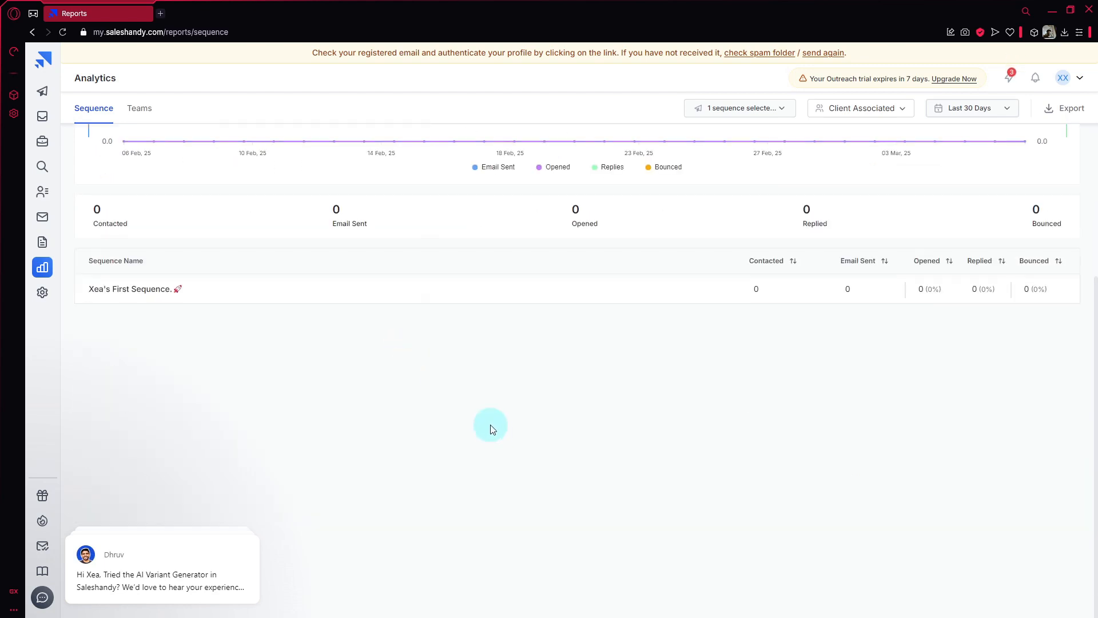
scroll(447, 401, up, 3)
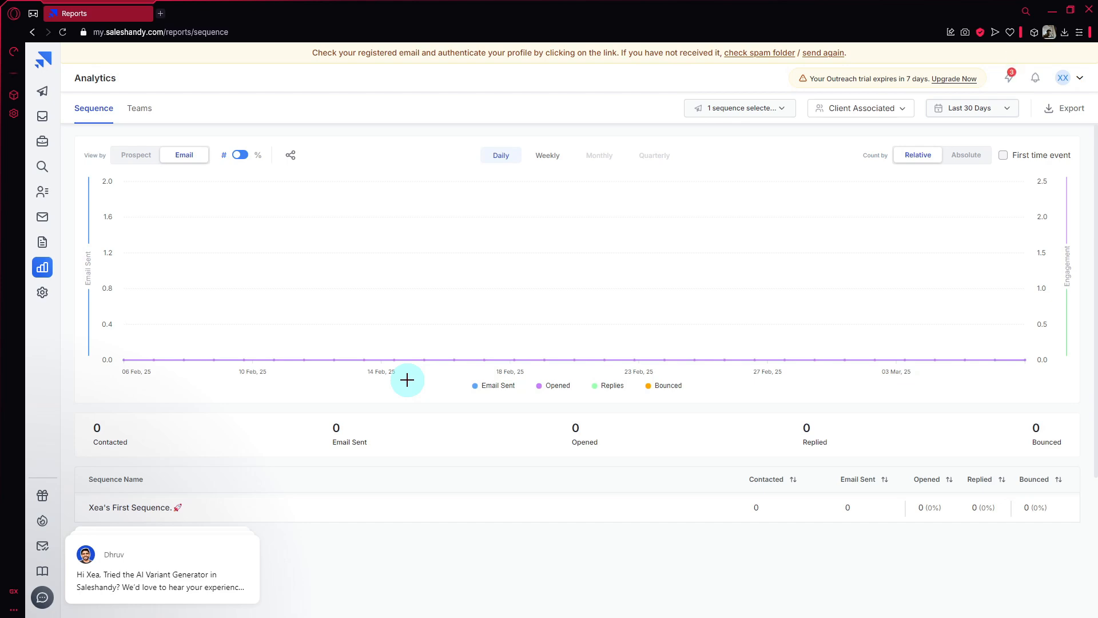
scroll(408, 380, down, 4)
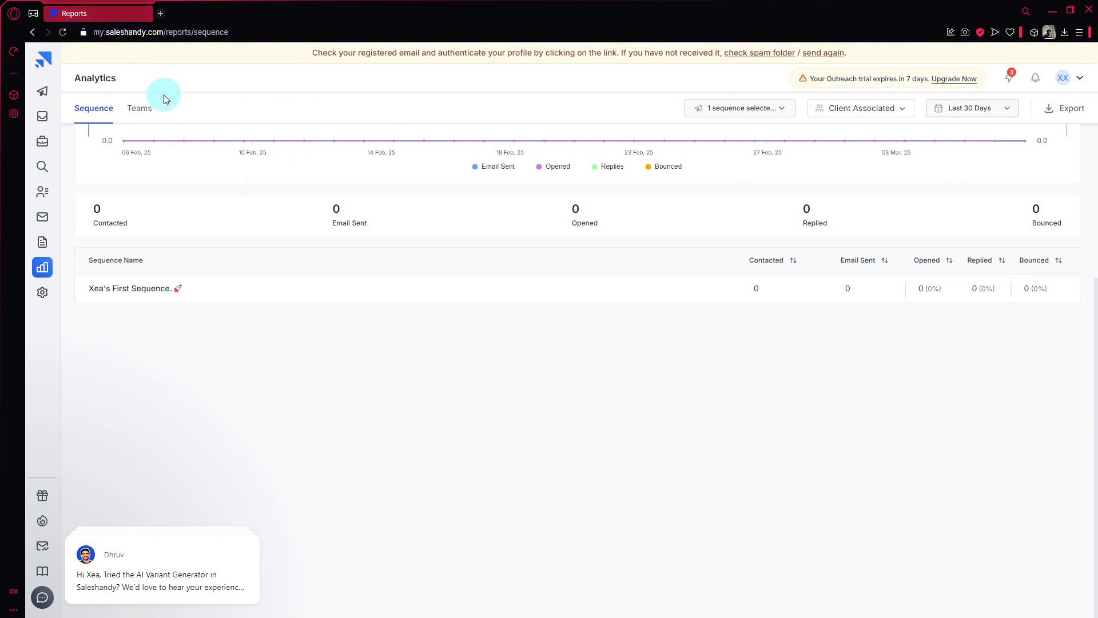
View the Teams analytics report and return to the list of sequences
click(143, 114)
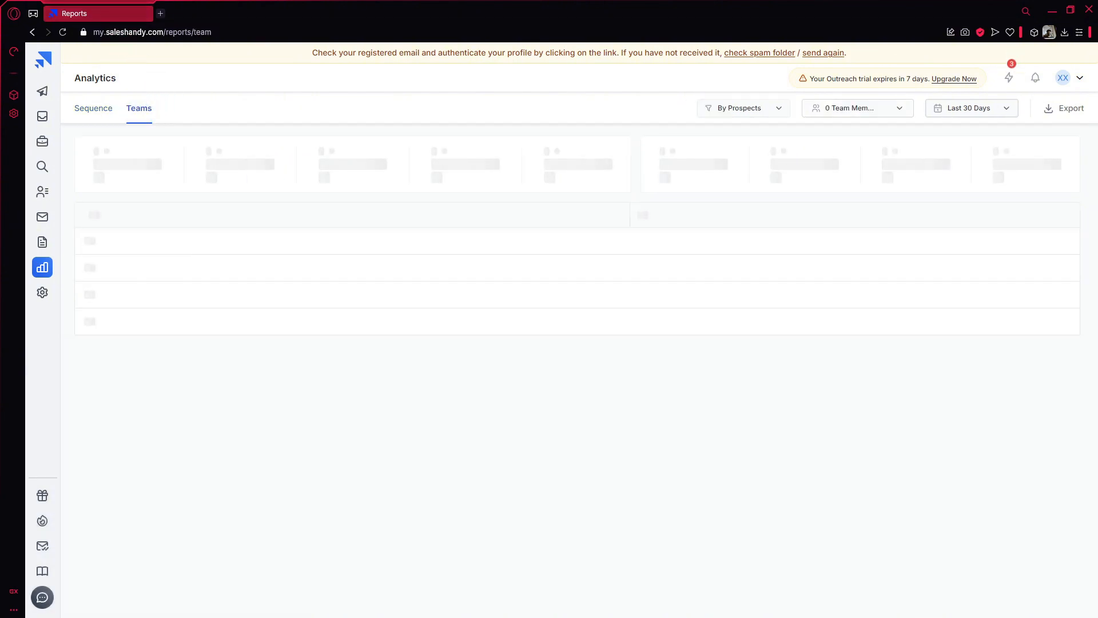
click(43, 186)
click(43, 91)
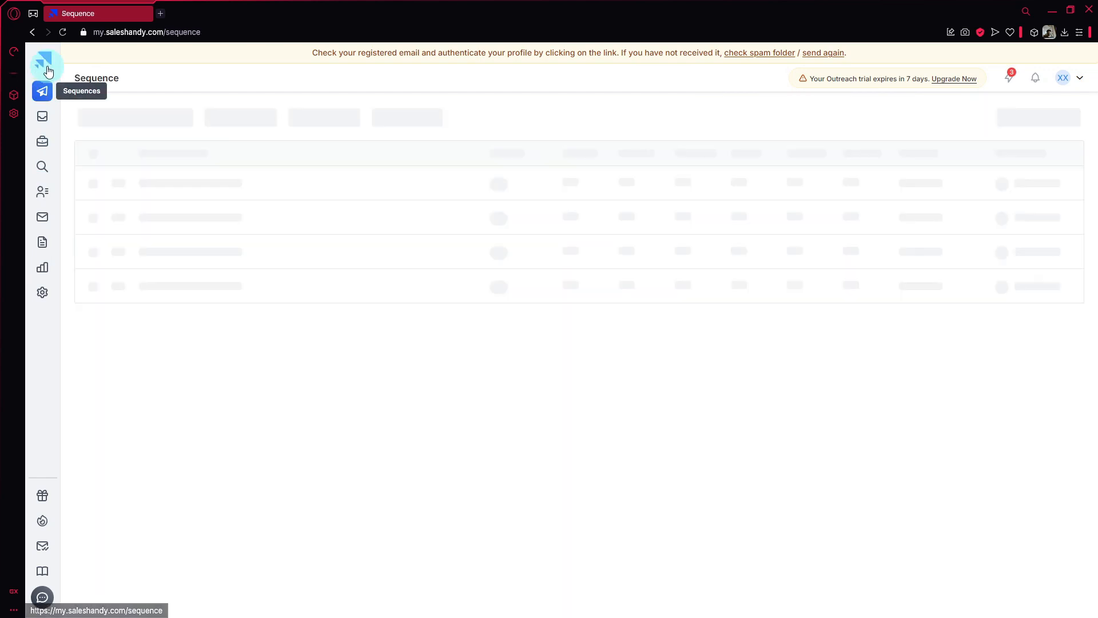